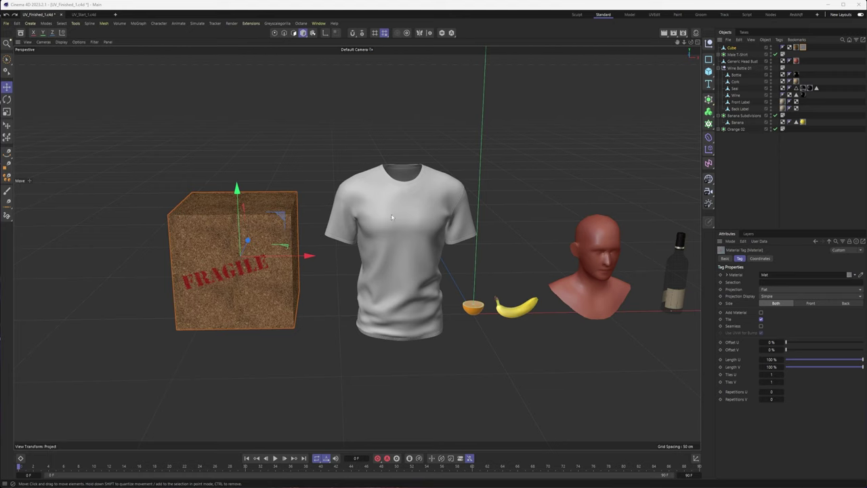
Step: Inspect the finished textured scene's box, T-shirt, head bust and wine bottle from several angles
scroll(396, 257, up, 5)
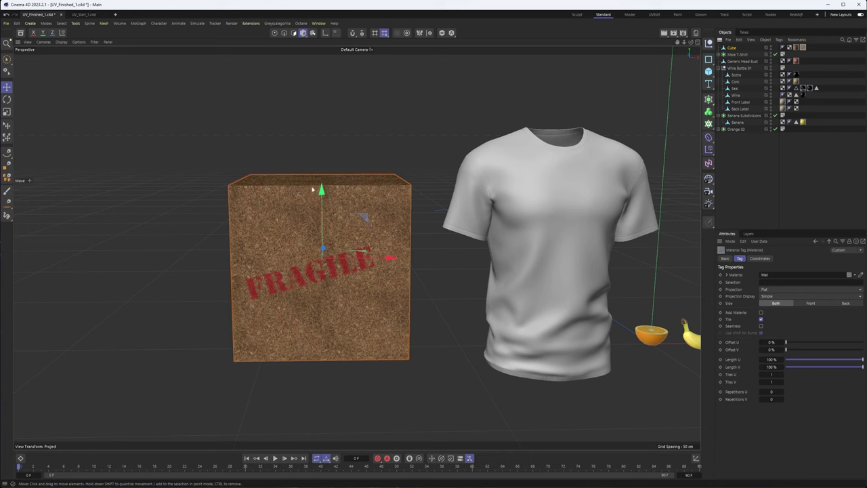
alt+drag(386, 202, 357, 185)
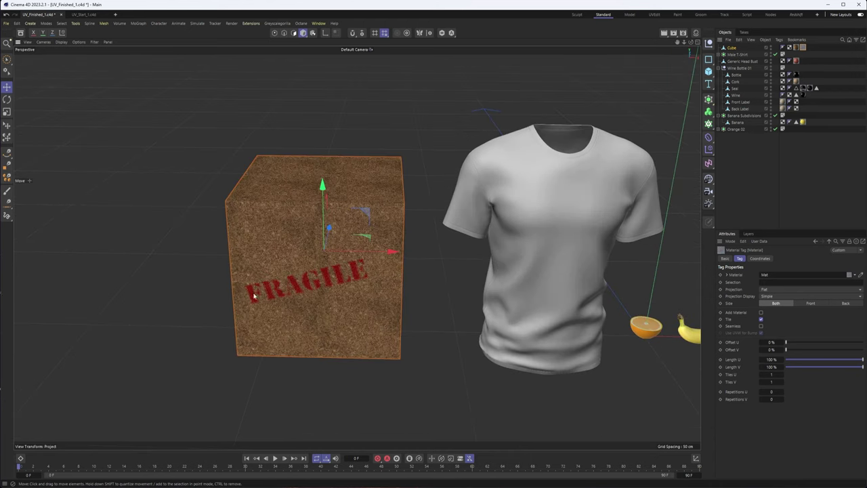
alt+drag(390, 234, 374, 224)
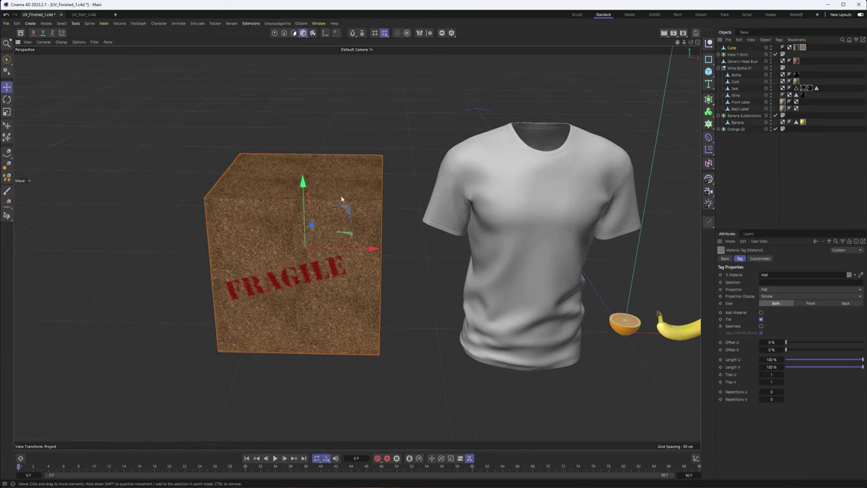
alt+drag(443, 237, 252, 201)
click(448, 205)
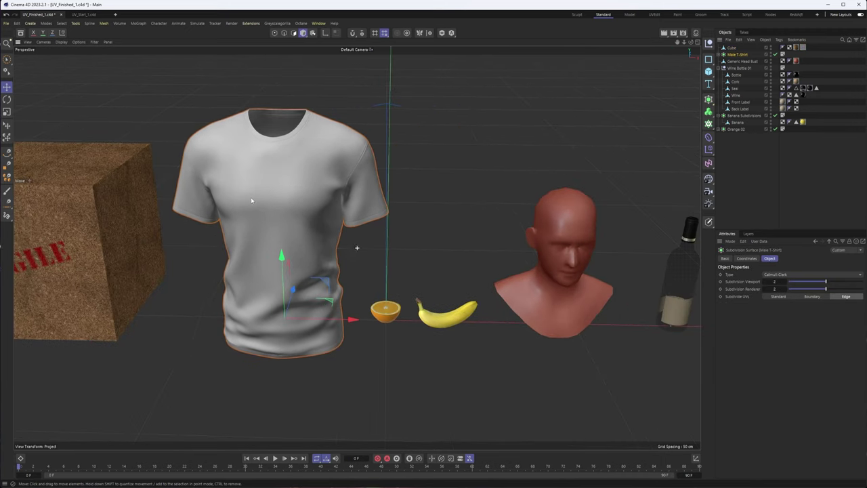
click(558, 215)
alt+drag(368, 195, 285, 154)
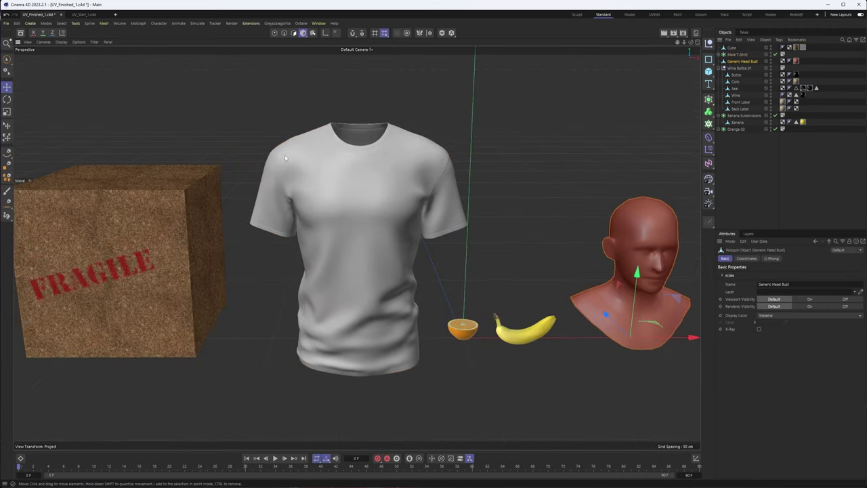
click(305, 142)
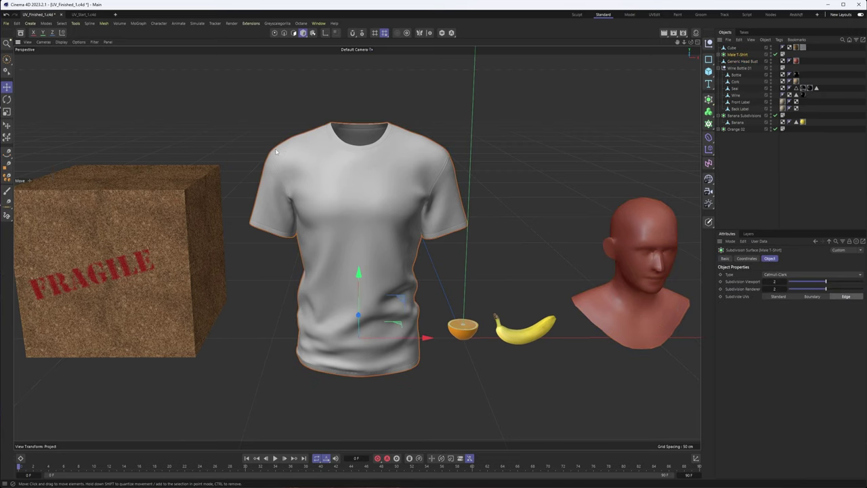
alt+drag(496, 212, 318, 192)
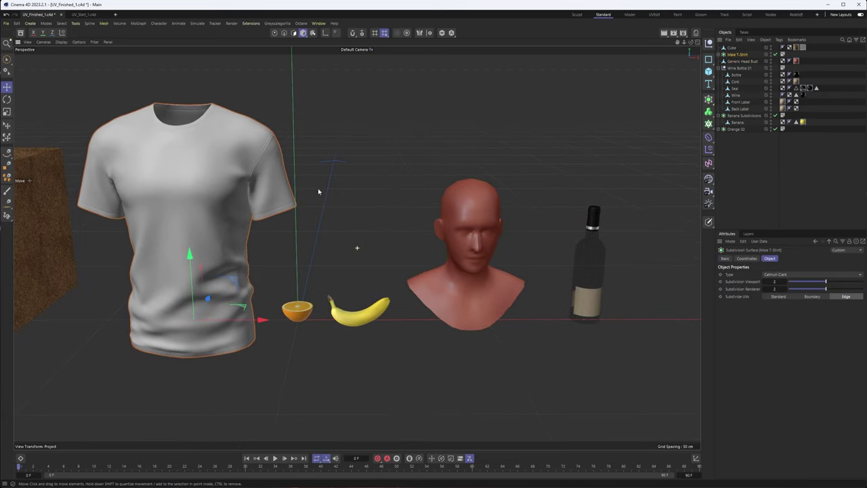
click(475, 206)
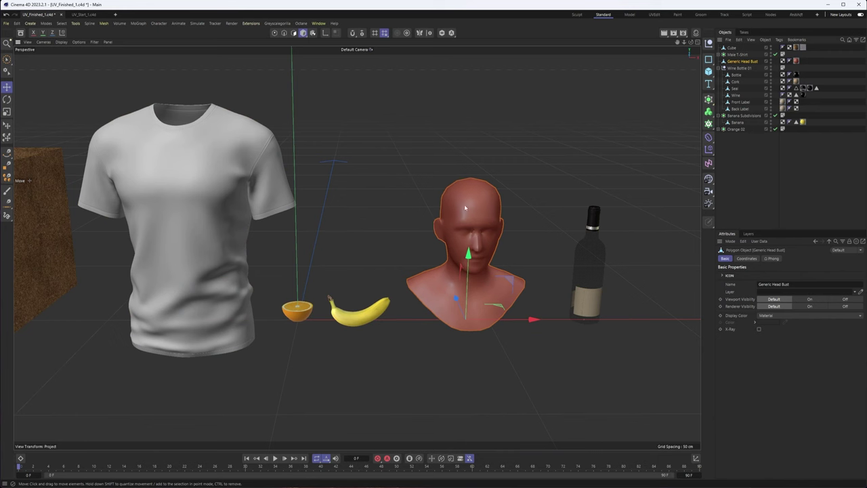
alt+drag(253, 179, 526, 217)
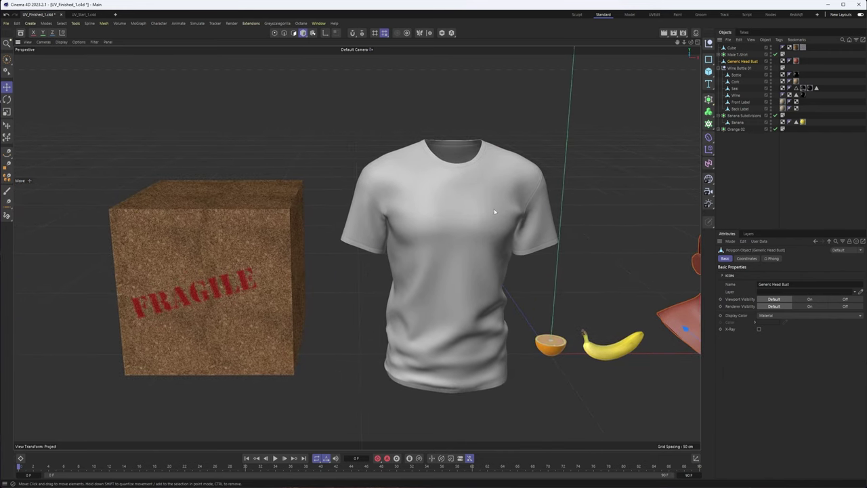
Step: In UV_Start_1.c4d, look over the untextured cube and head, then choose the UVEdit layout
click(86, 16)
click(341, 264)
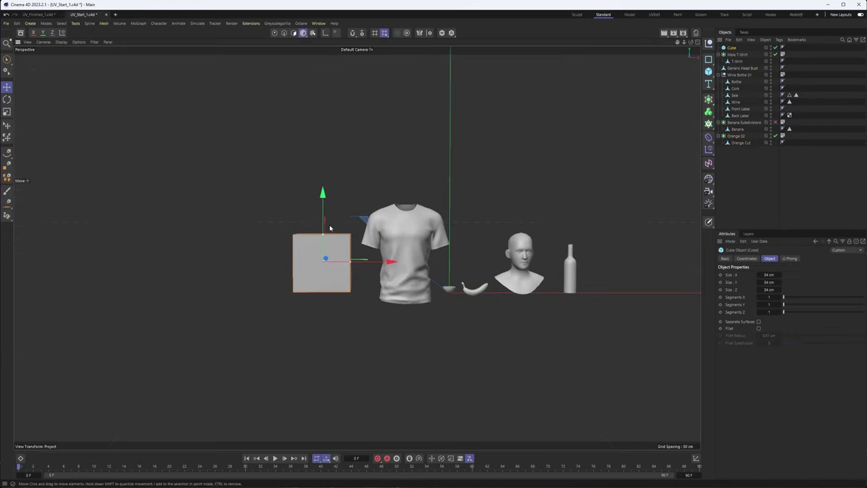
alt+drag(421, 248, 391, 278)
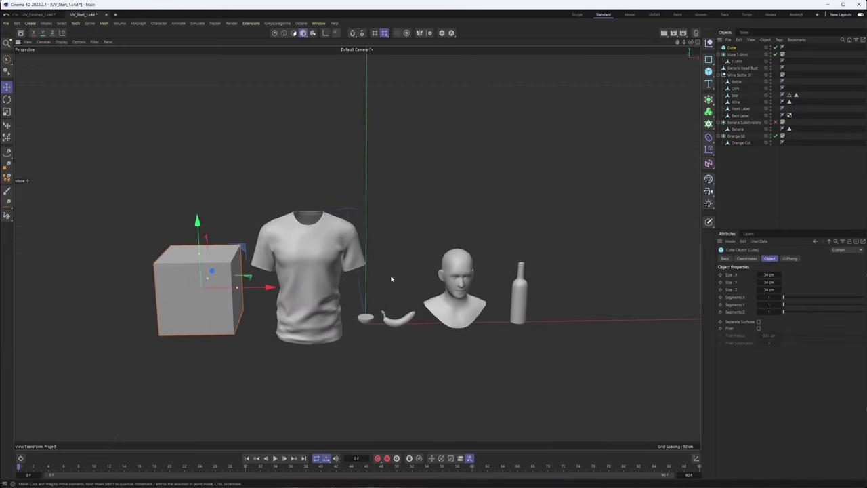
click(460, 288)
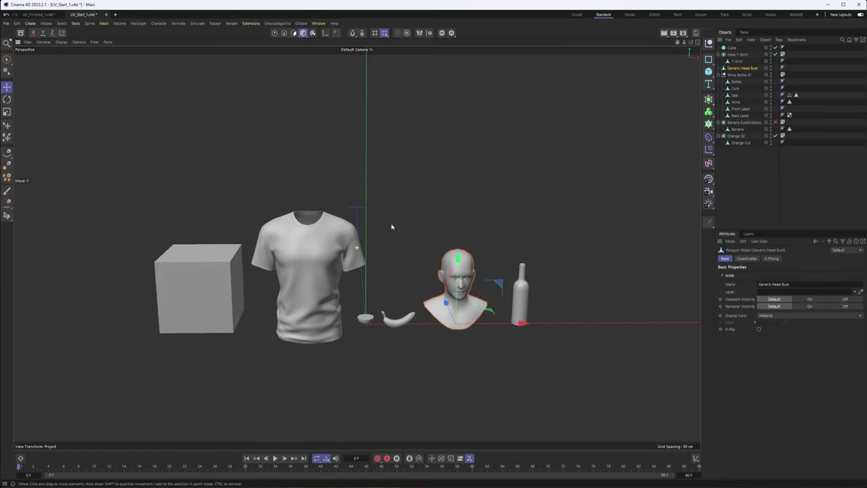
mouse_move(392, 226)
alt+mouse_down()
mouse_move(397, 233)
mouse_move(393, 227)
alt+mouse_up()
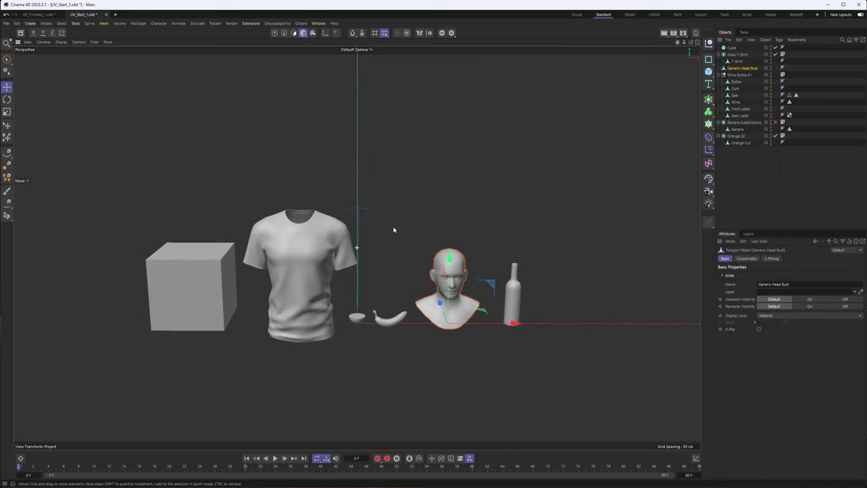
click(655, 15)
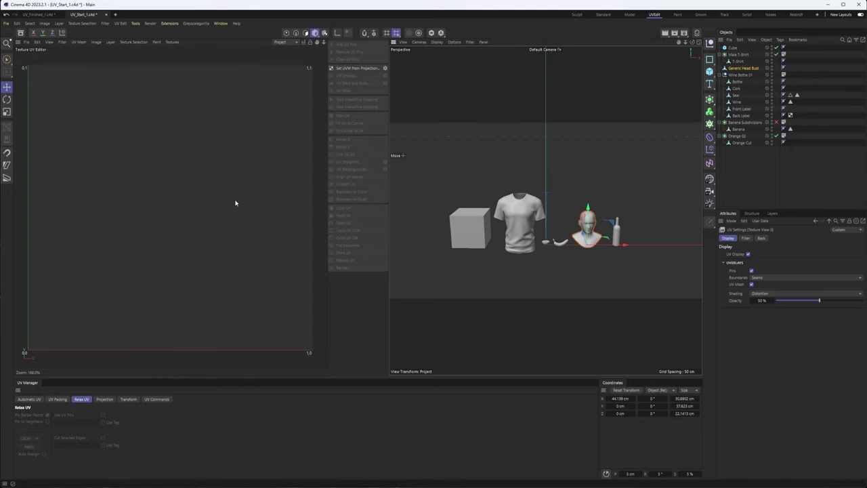
Step: Select the Cube, enable Point mode and pick its UVW tag in the UV editor
click(501, 227)
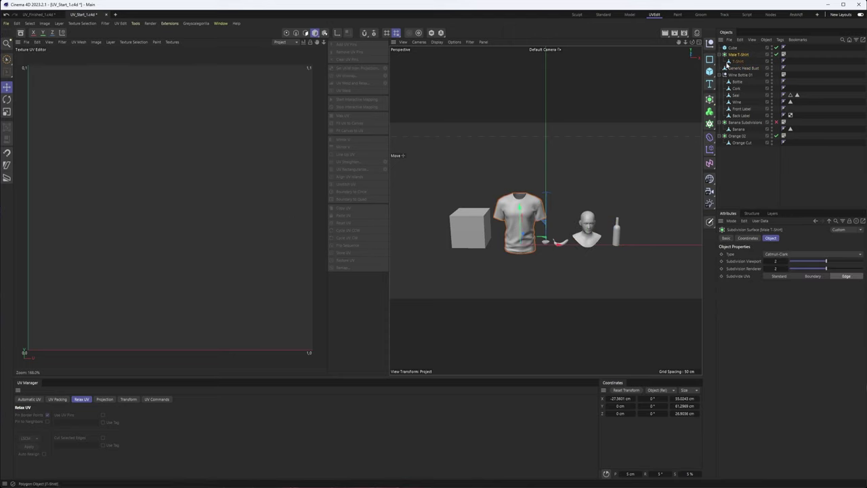
click(735, 62)
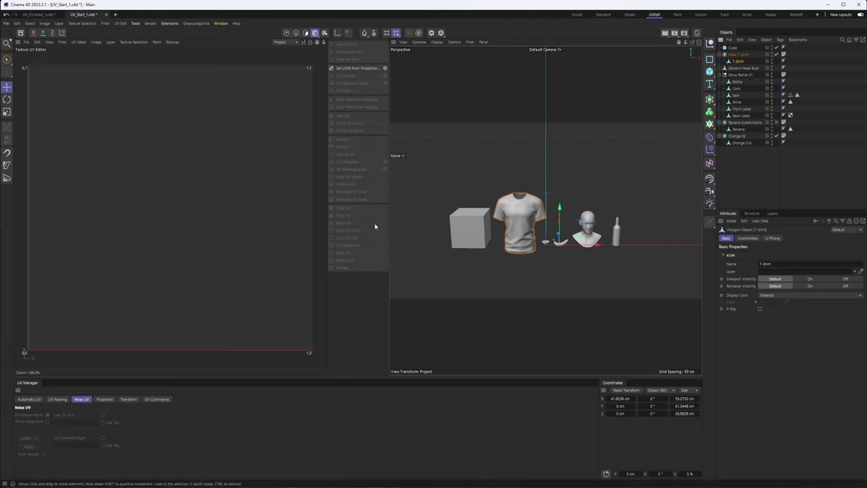
click(478, 239)
alt+drag(478, 238, 493, 236)
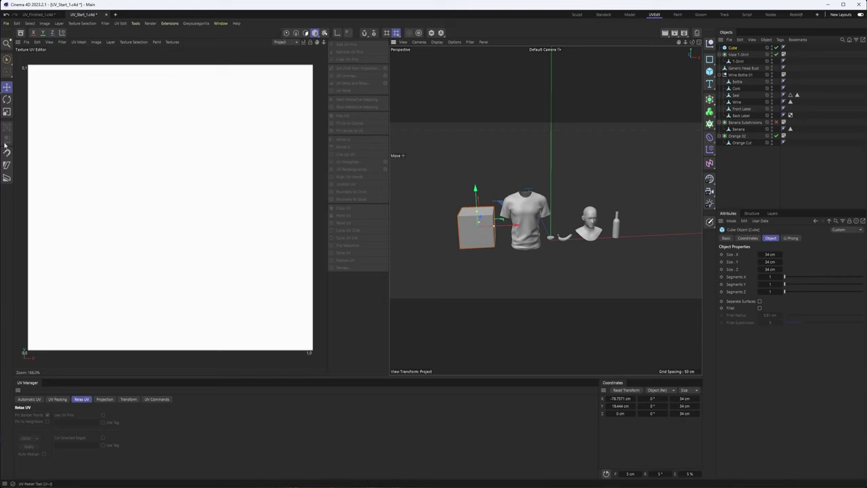
click(286, 33)
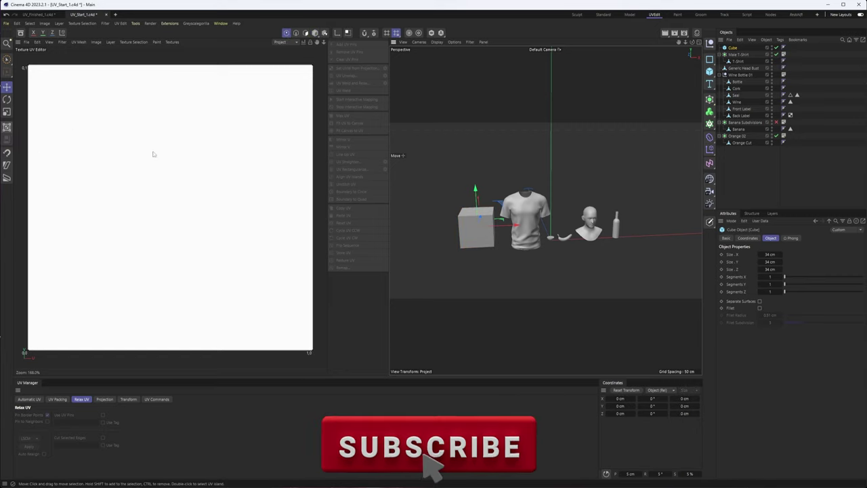
scroll(153, 154, down, 2)
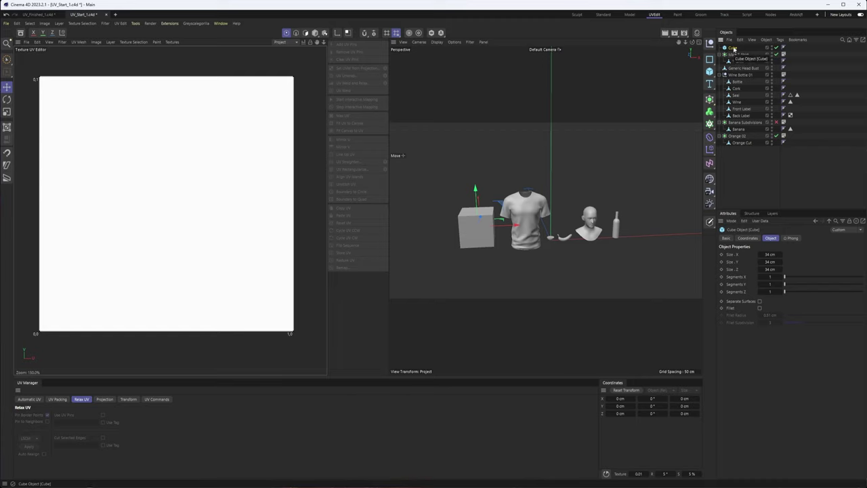
click(790, 48)
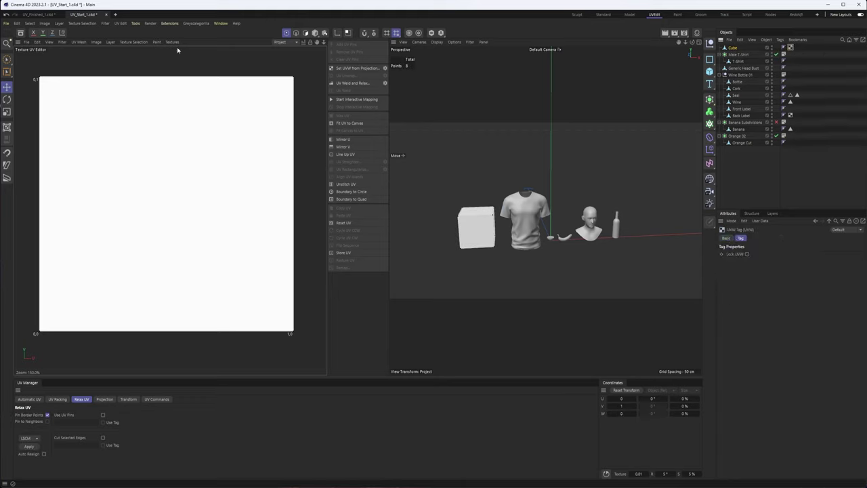
Step: In Polygon mode, select all cube polygons and keep its UV square inside the 0–1 tile
click(306, 32)
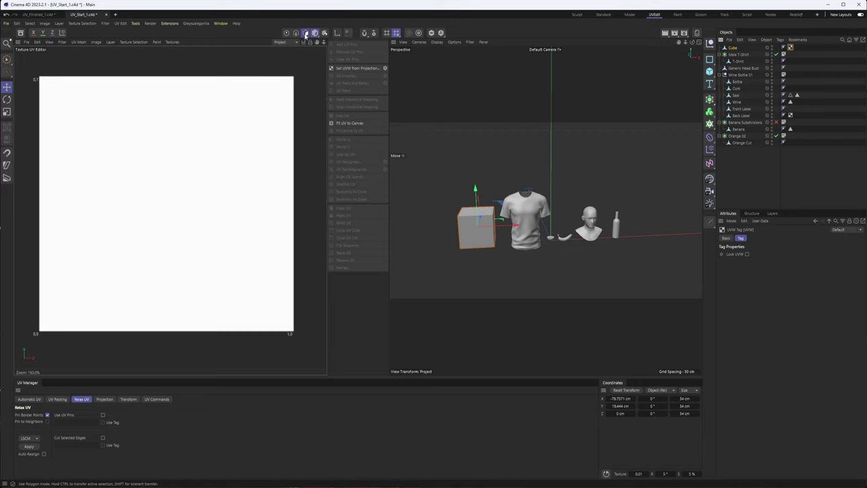
click(181, 141)
scroll(182, 140, down, 3)
drag(178, 147, 235, 202)
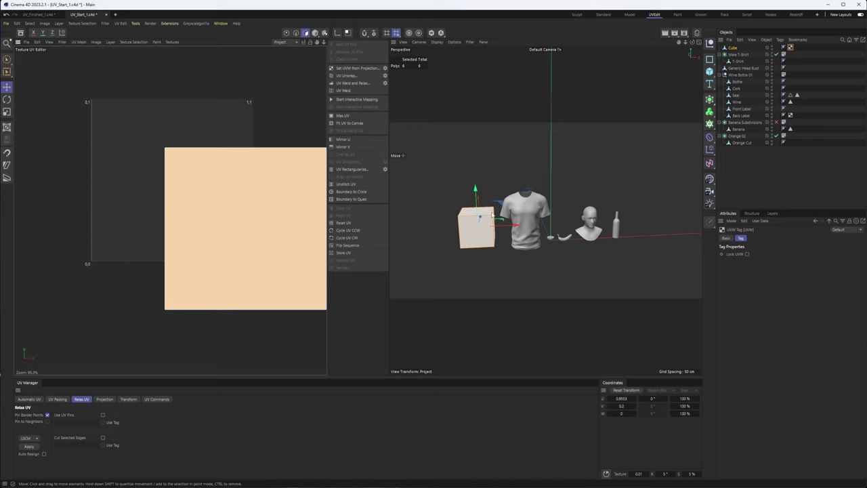
click(477, 227)
scroll(478, 223, up, 4)
key(o)
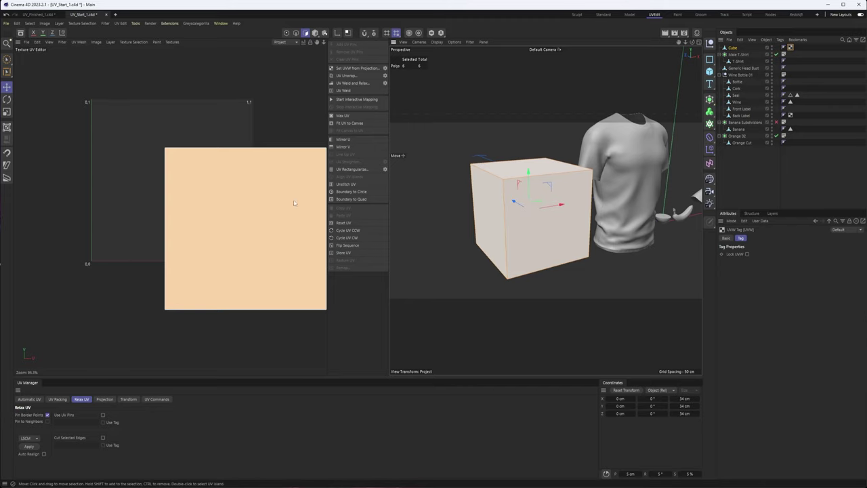
drag(230, 187, 160, 142)
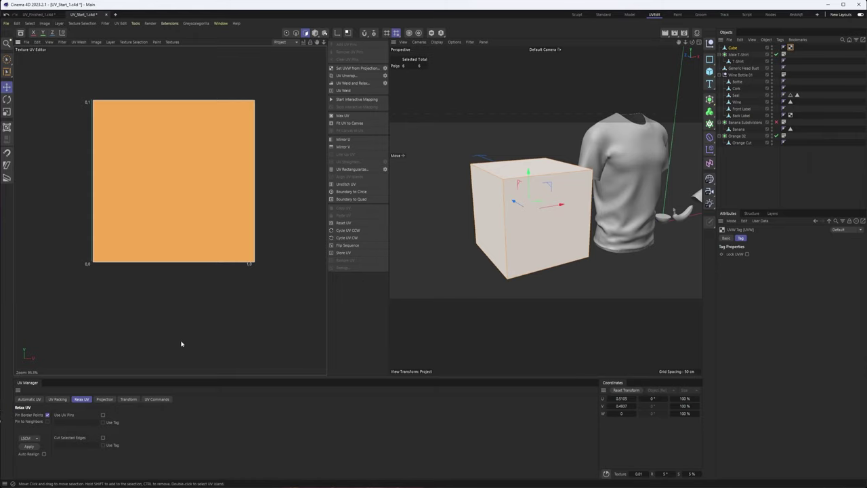
Step: Unwrap the cube with Automatic UV in Angle mode into six separate face islands
click(36, 400)
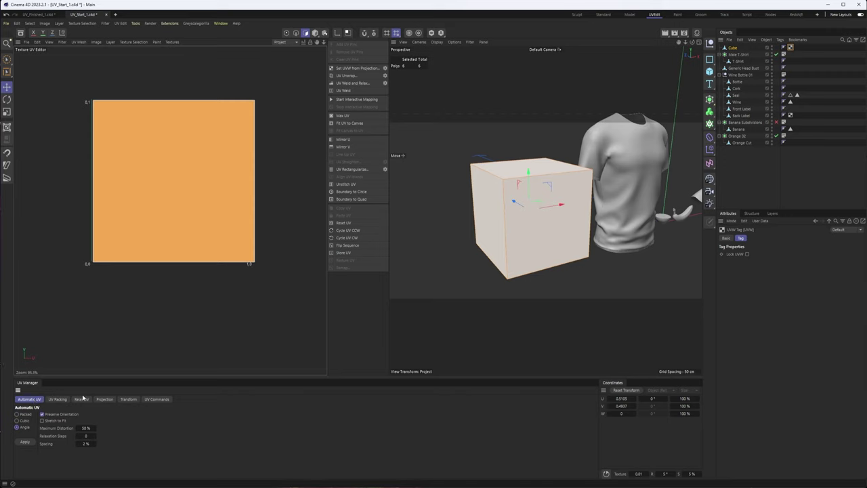
scroll(487, 194, down, 2)
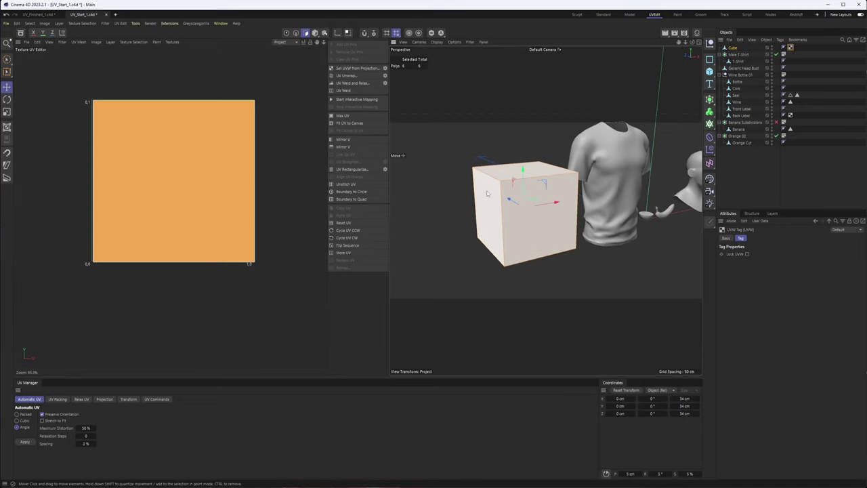
alt+drag(486, 194, 532, 223)
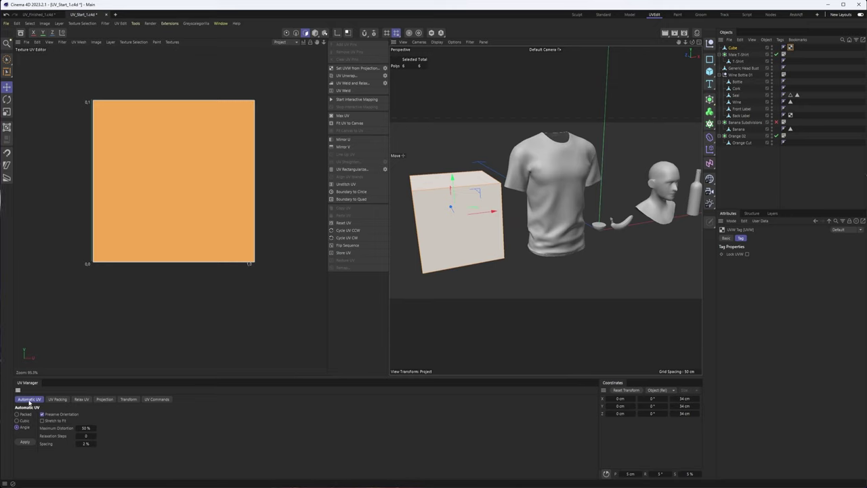
click(25, 443)
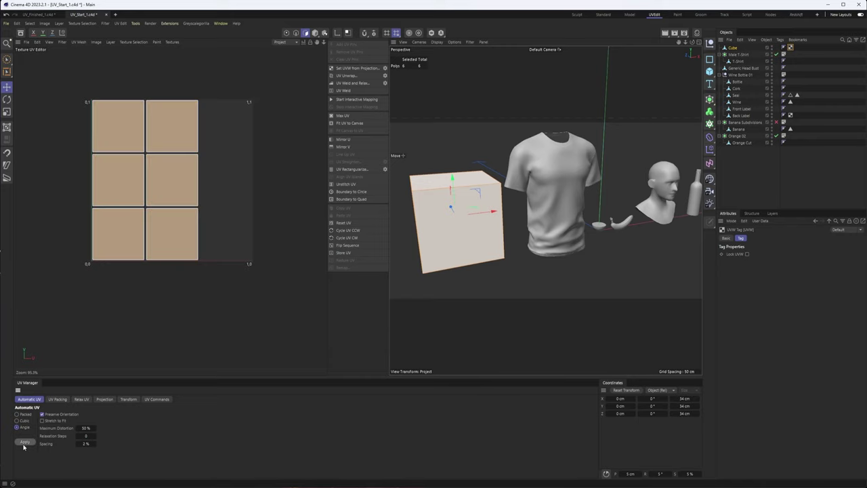
click(24, 443)
scroll(146, 169, up, 2)
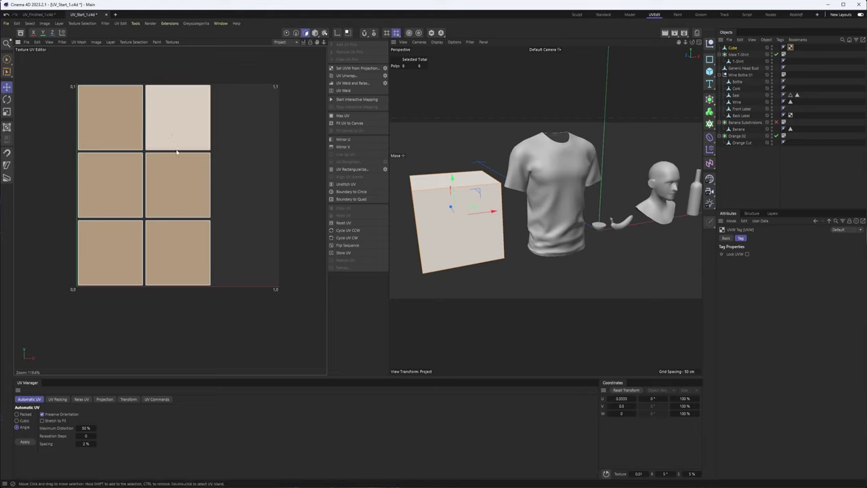
scroll(179, 152, up, 2)
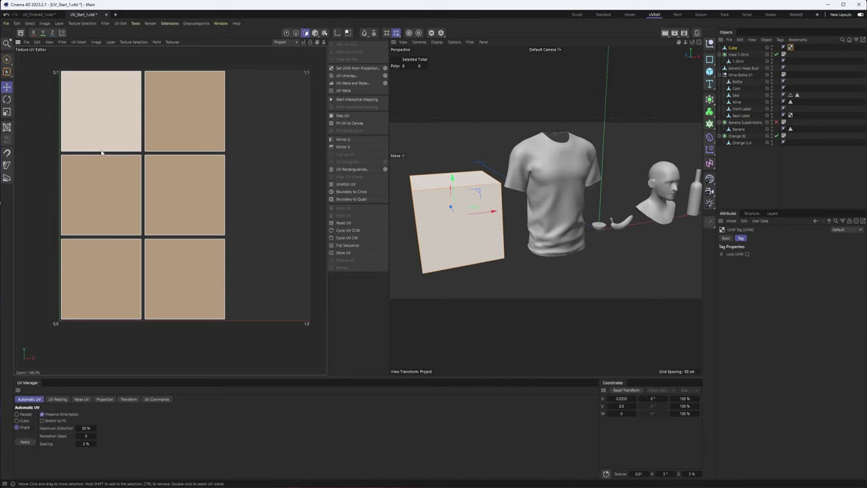
scroll(103, 154, up, 2)
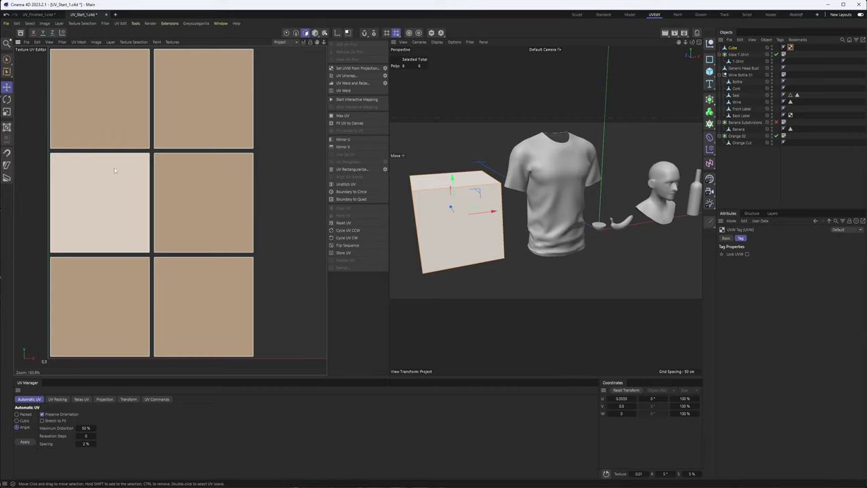
drag(111, 191, 107, 191)
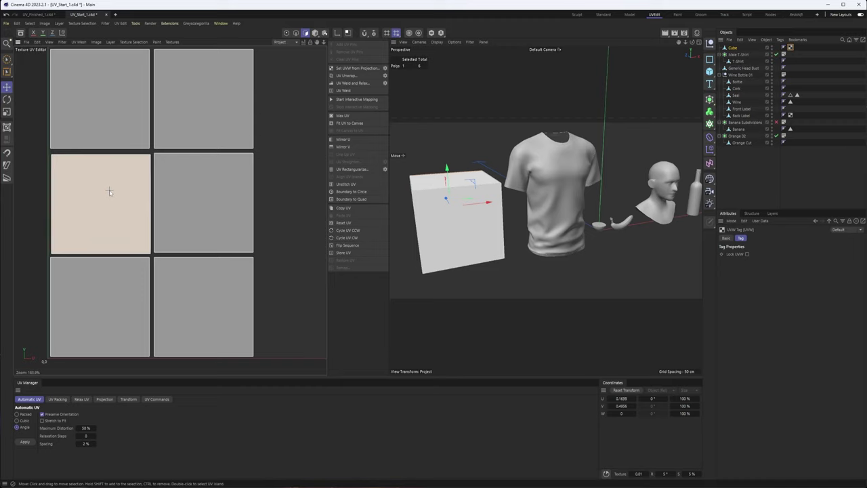
click(296, 33)
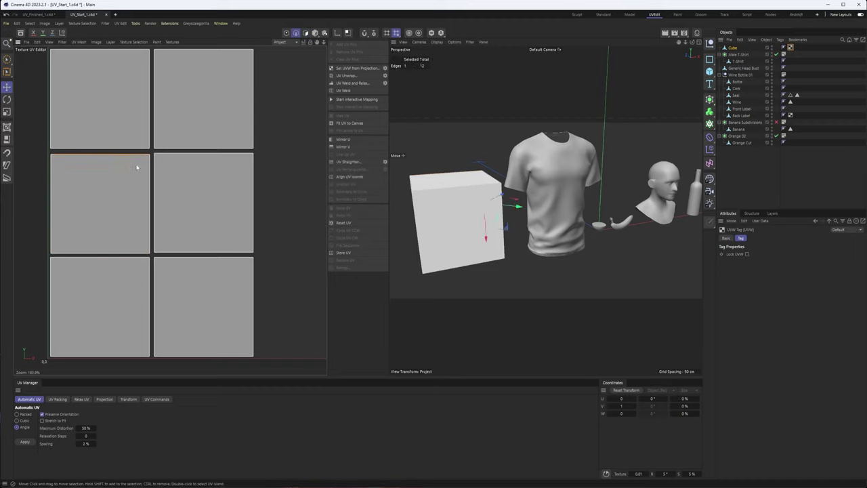
click(128, 154)
click(349, 91)
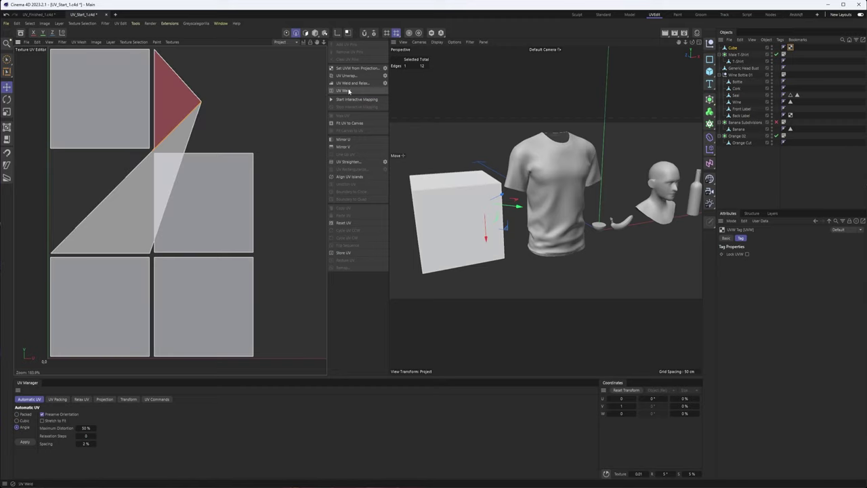
key(ctrl+z)
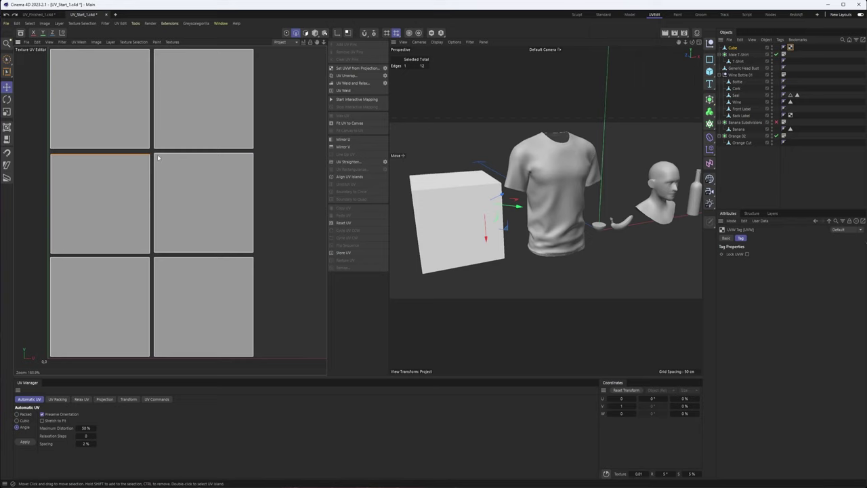
click(274, 149)
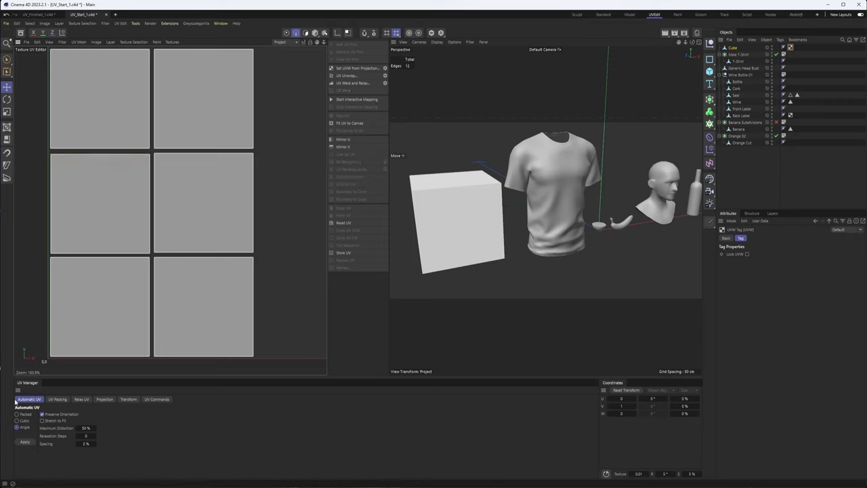
Step: Pack the cube's UV islands and fit the whole 0–1 UV square in the editor
click(57, 399)
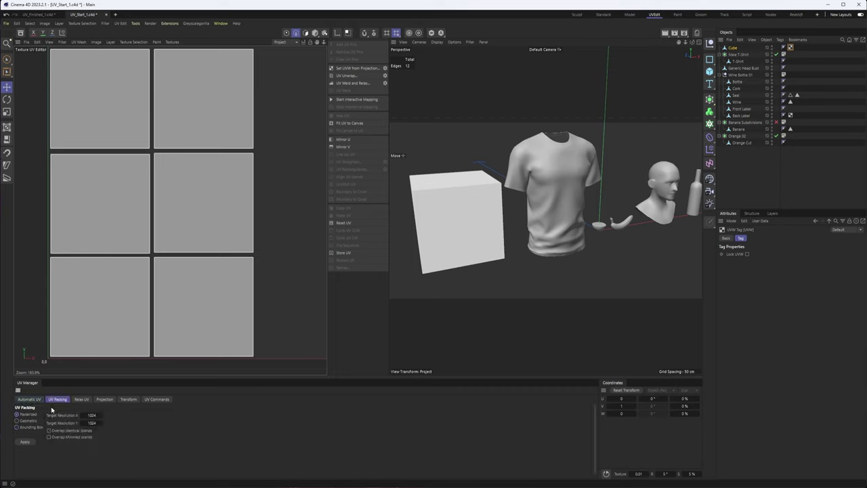
click(25, 442)
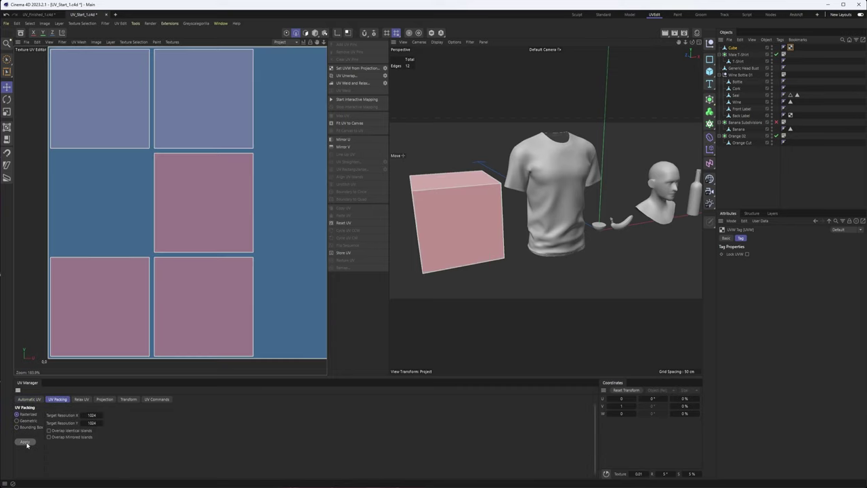
key(ctrl+shift+a)
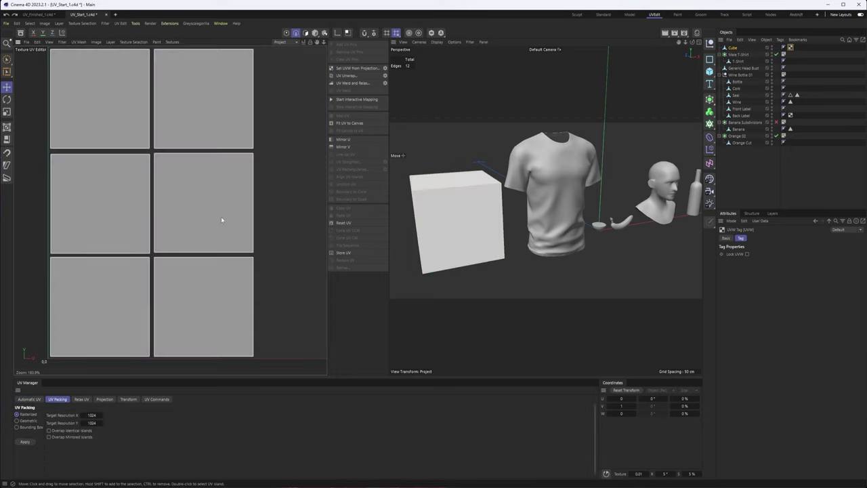
key(h)
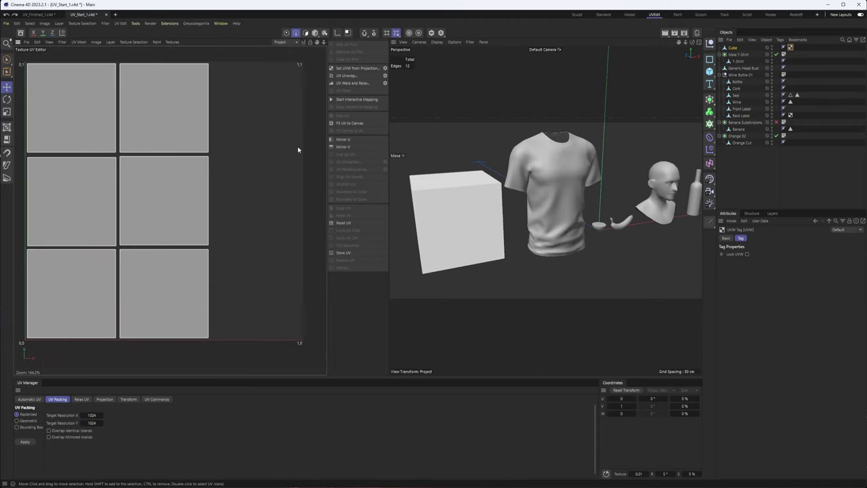
alt+middle_drag(102, 123, 134, 127)
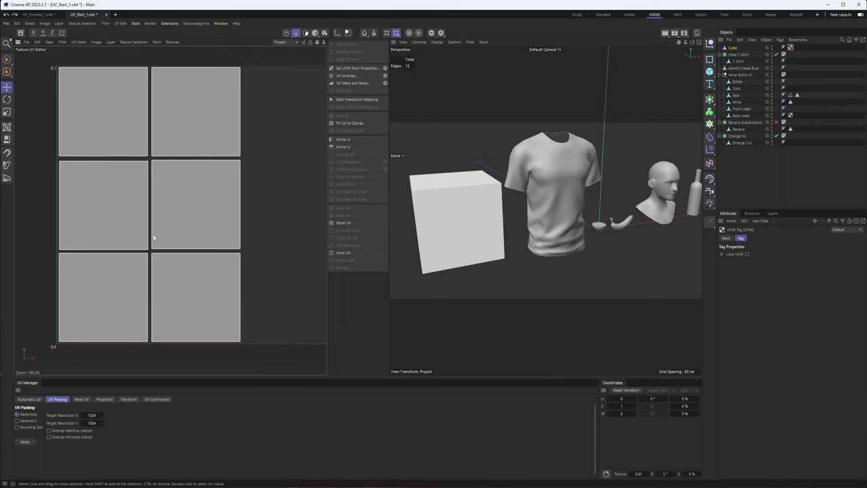
scroll(154, 237, down, 2)
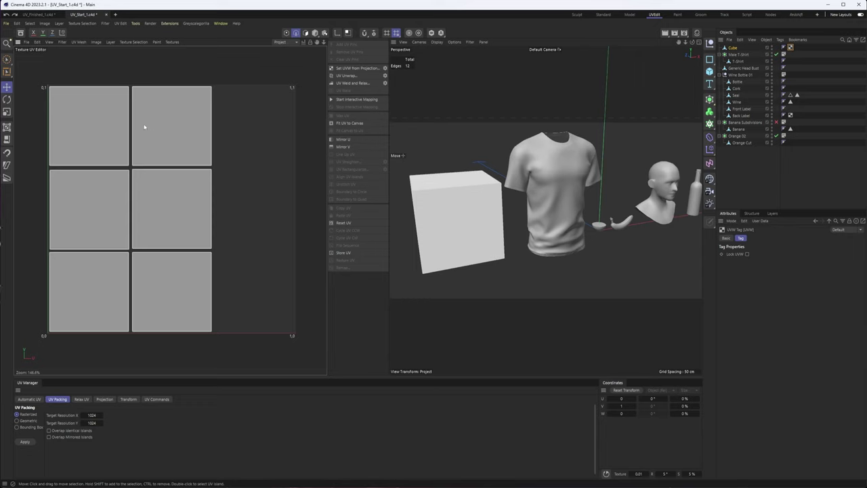
Step: Review the Relax UV and Projection options, then switch to UV_Finished_1.c4d
click(81, 399)
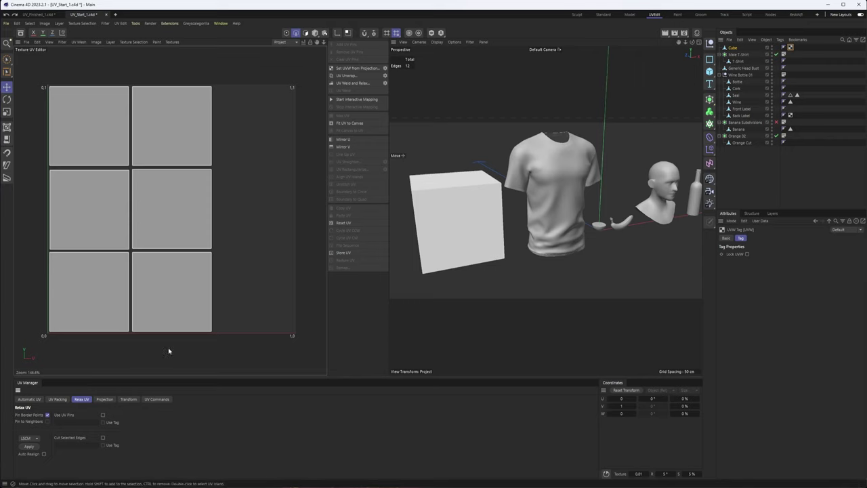
click(105, 400)
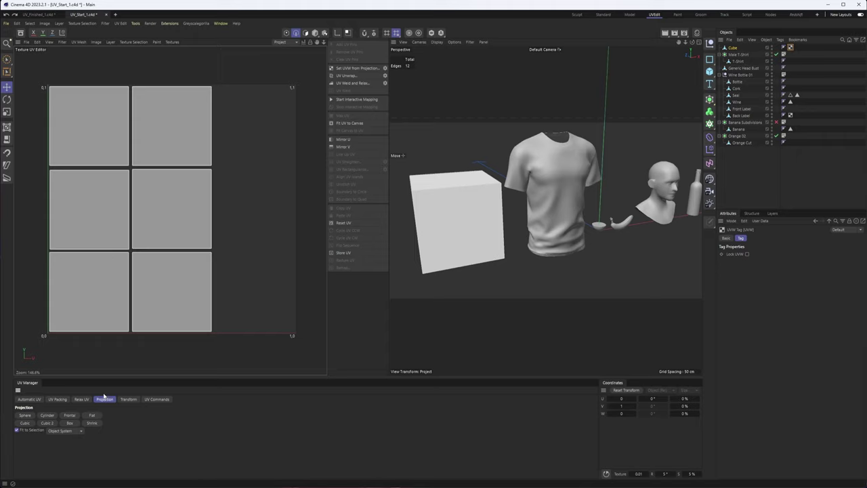
click(39, 14)
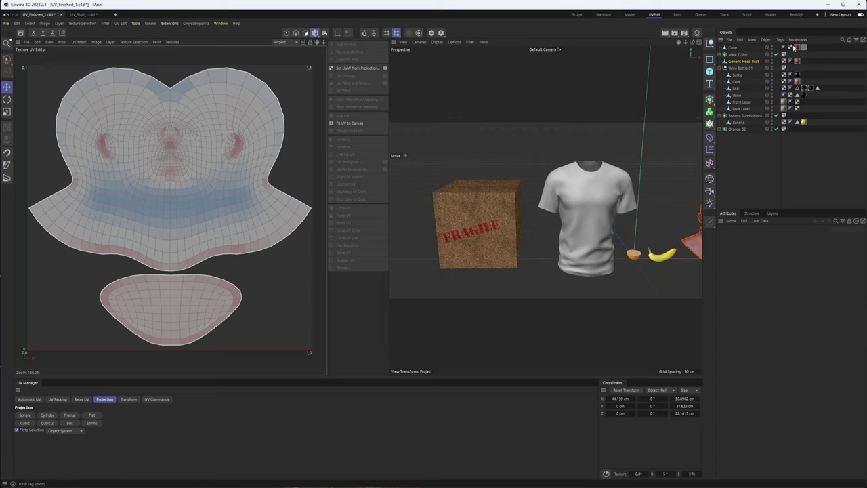
click(797, 47)
click(769, 269)
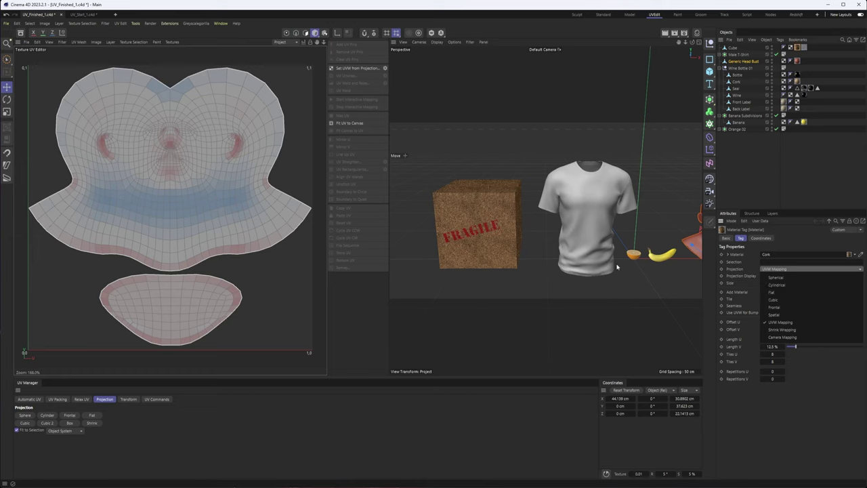
click(83, 14)
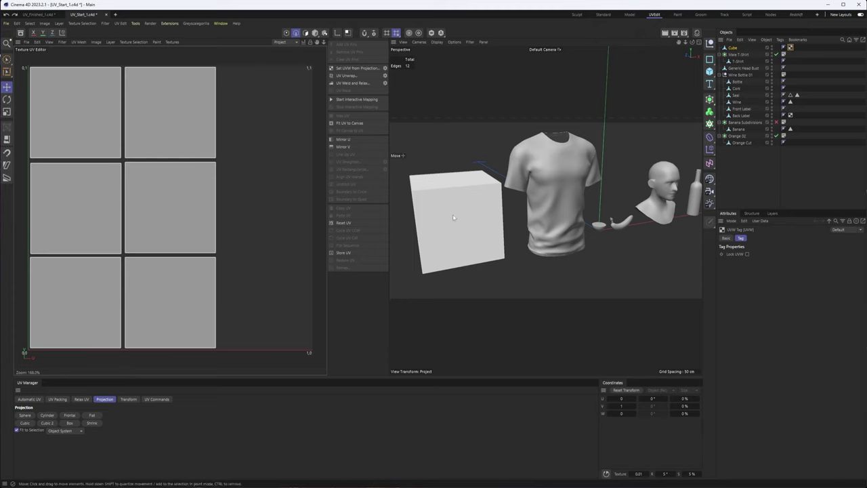
alt+middle_drag(558, 214, 532, 225)
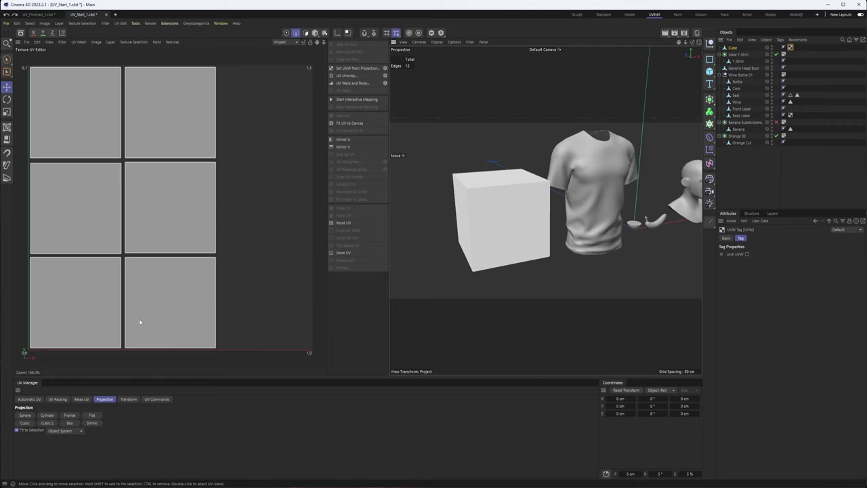
Step: Apply Cubic projection, select all six UV islands and apply Cubic 2 for a connected cross
click(24, 423)
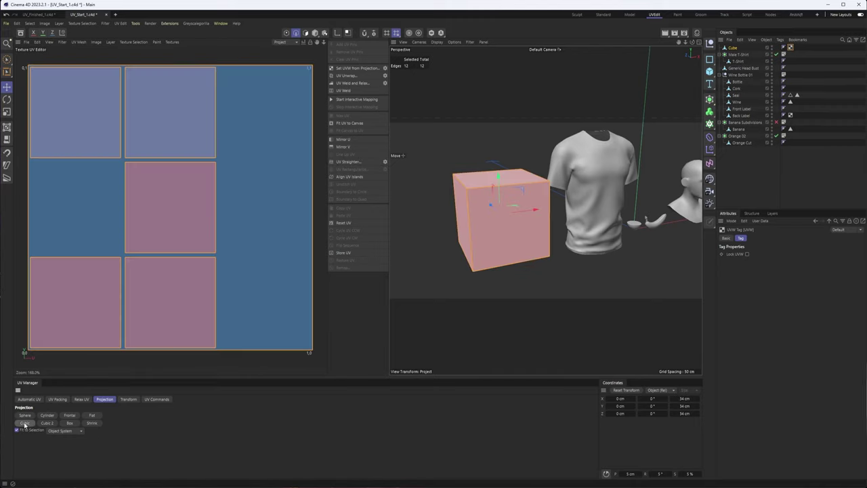
click(186, 364)
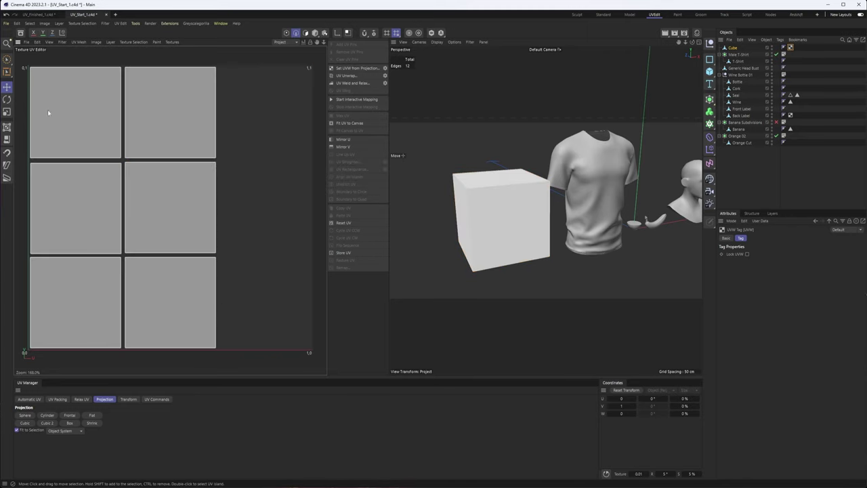
click(305, 32)
click(106, 114)
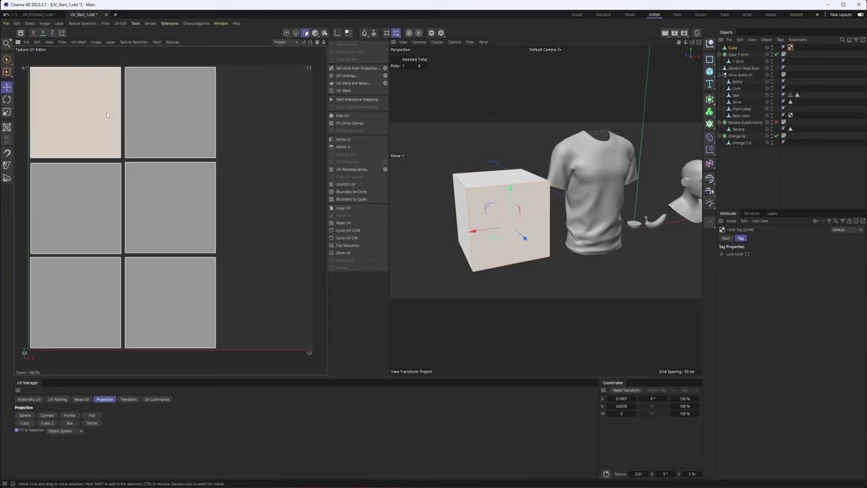
shift+click(152, 131)
shift+click(75, 217)
shift+click(174, 205)
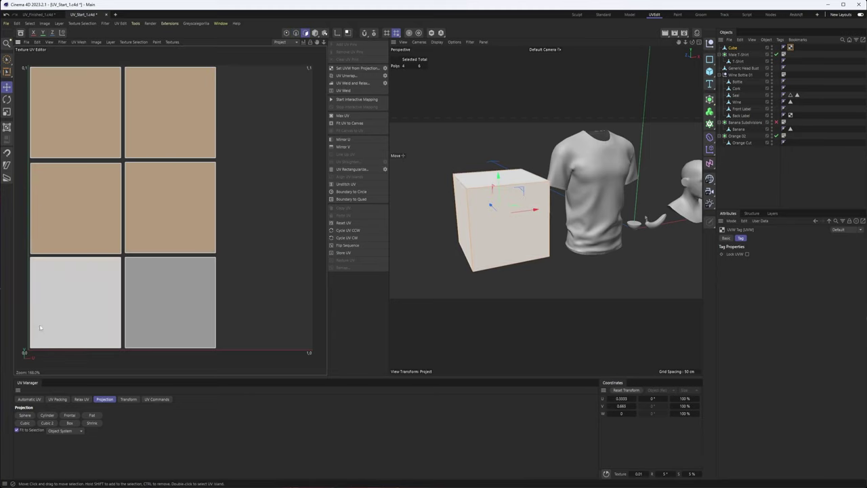
shift+click(40, 328)
shift+click(167, 313)
click(47, 423)
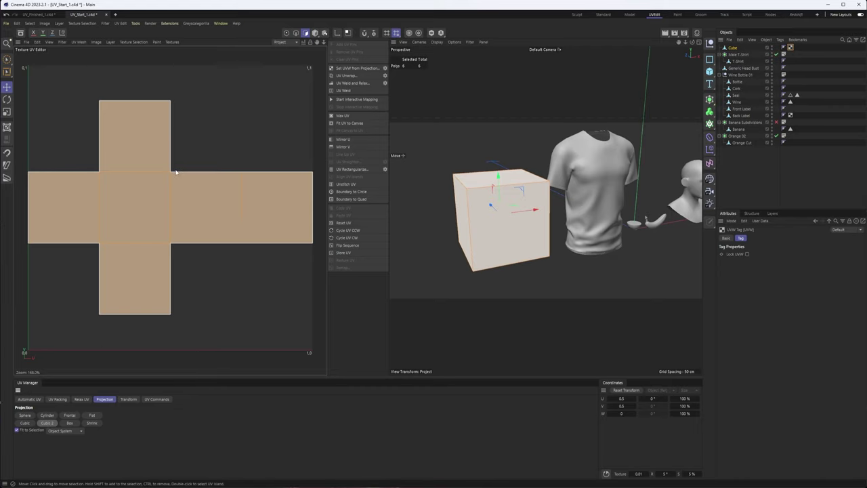
click(217, 264)
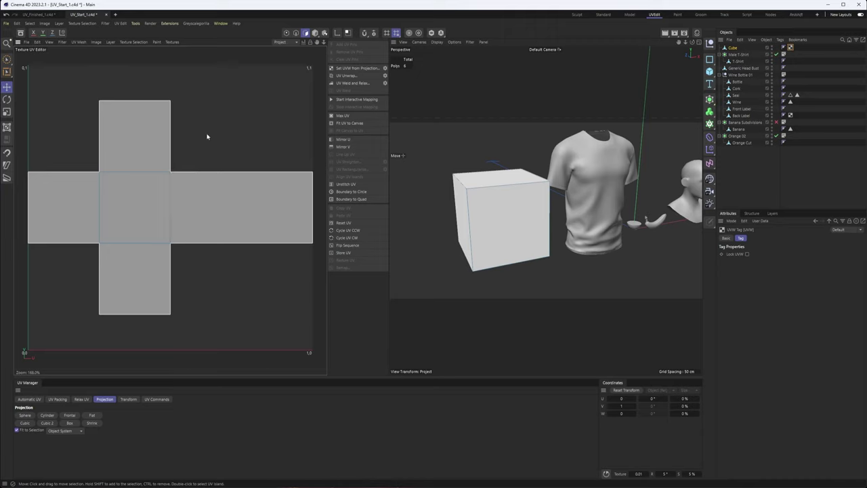
Step: Set the UV editor background to the UV Map texture, keeping Distortion overlay shading at low opacity
click(173, 42)
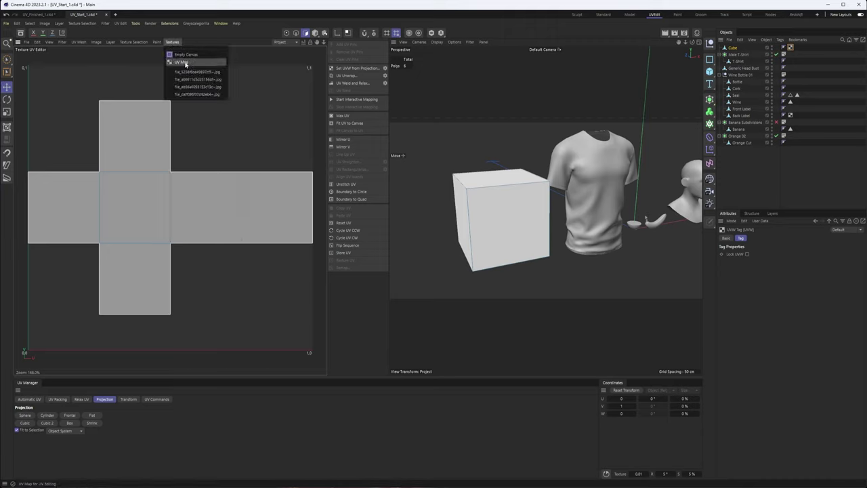
click(185, 63)
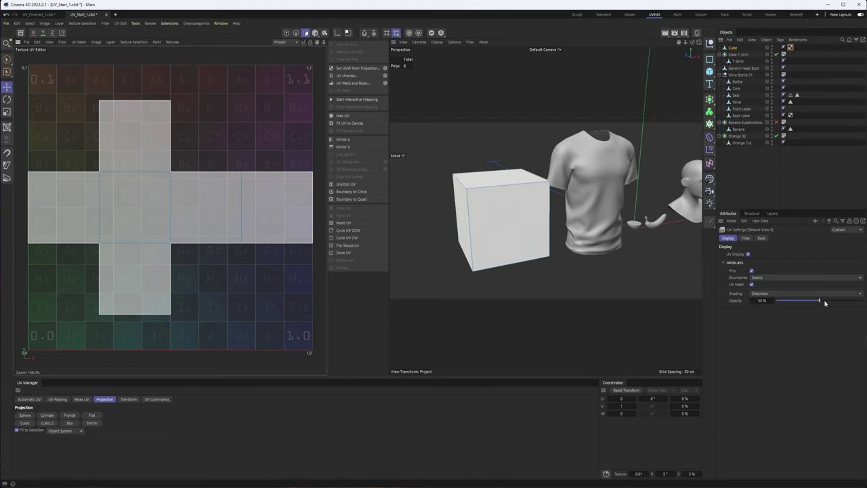
mouse_move(825, 303)
mouse_down()
mouse_move(845, 303)
mouse_move(779, 302)
mouse_move(852, 300)
mouse_move(777, 301)
mouse_up()
click(757, 294)
click(774, 301)
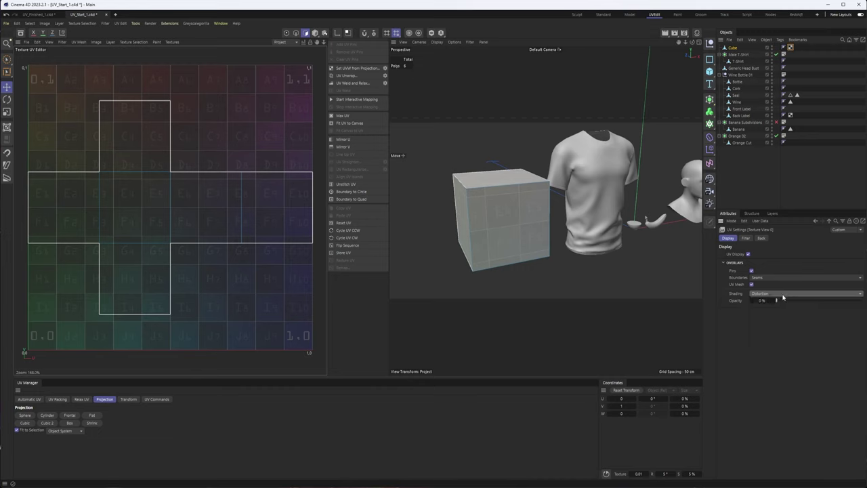
click(783, 297)
click(776, 301)
click(777, 294)
click(780, 329)
drag(777, 301, 855, 300)
Step: Show UV islands as outlines and set the UV Map background to 100% opacity
click(51, 43)
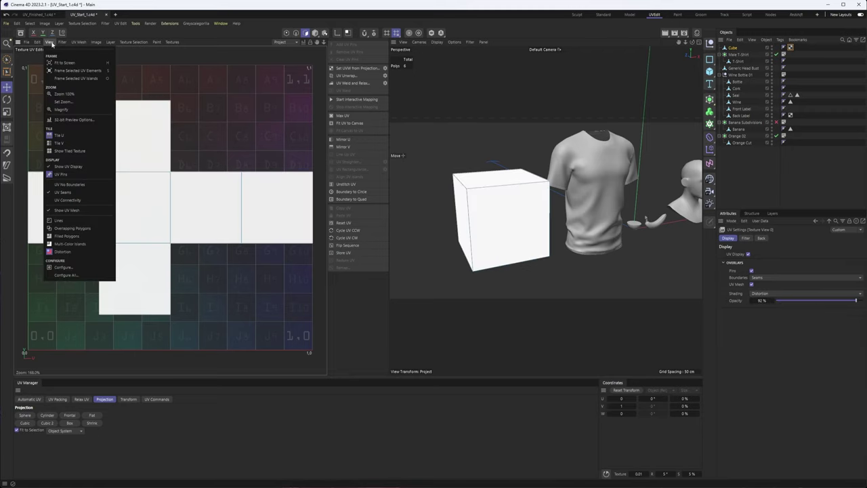
click(63, 251)
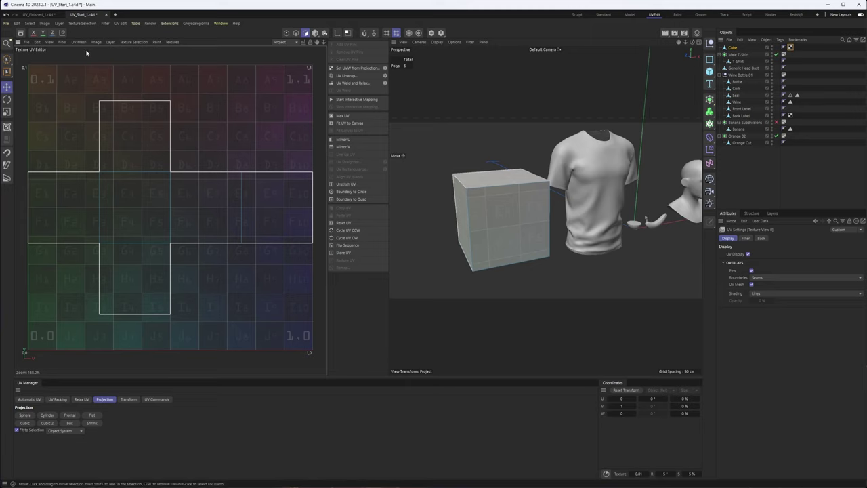
click(49, 43)
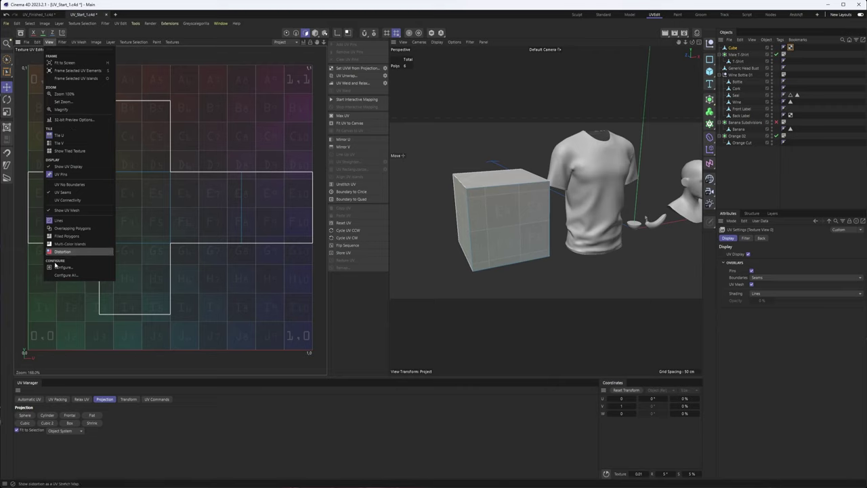
click(60, 269)
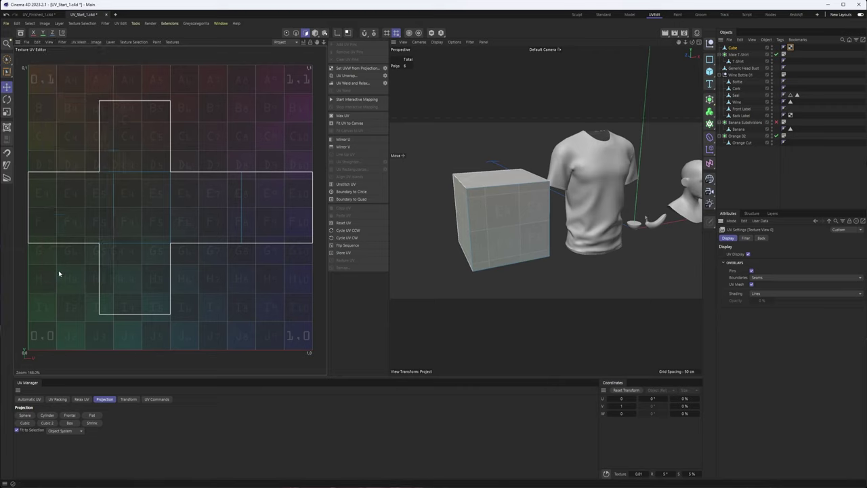
click(761, 238)
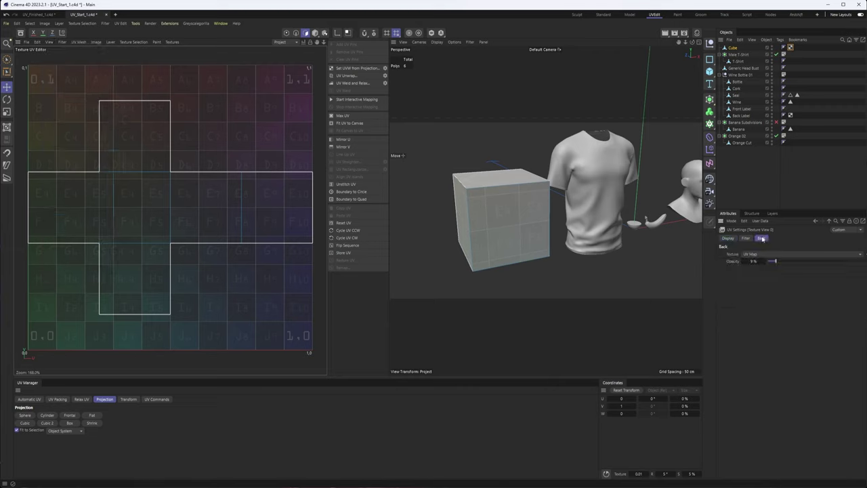
drag(780, 262, 863, 262)
click(727, 238)
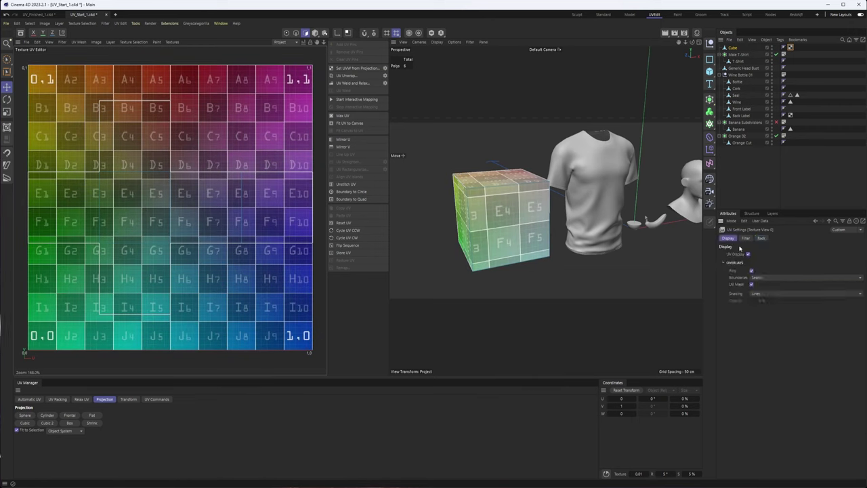
click(762, 238)
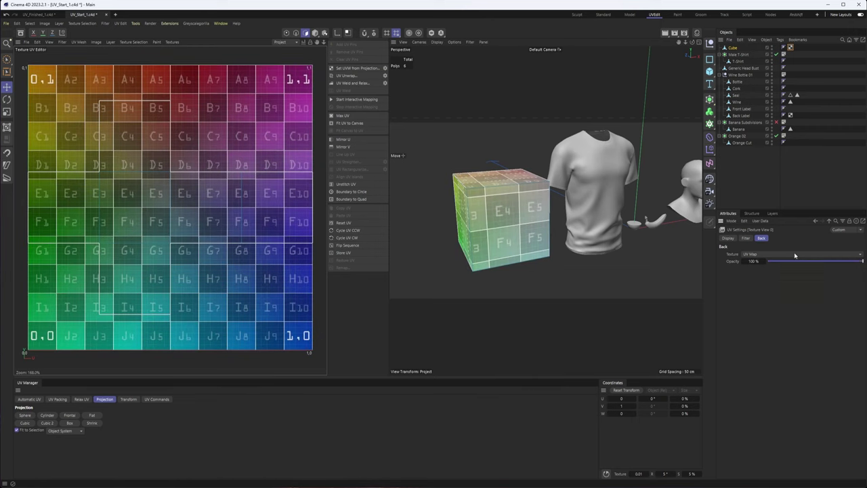
drag(841, 263, 864, 262)
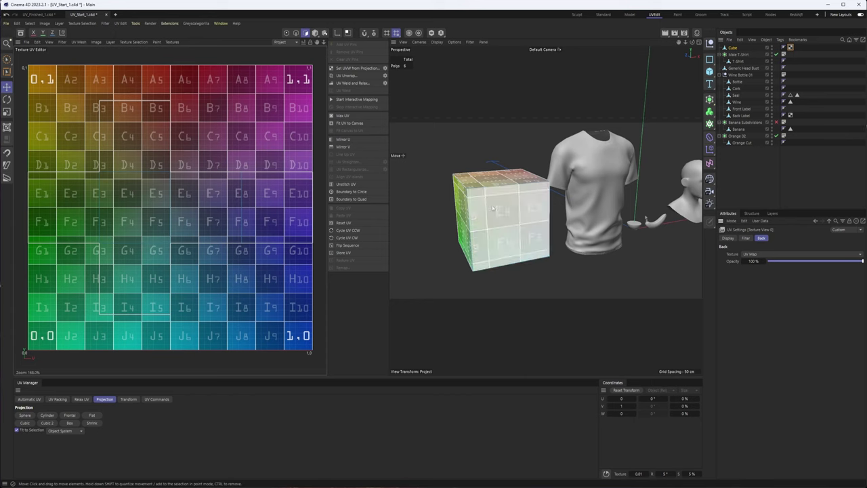
Step: In the start scene, select and frame the T-shirt, viewing it from the side and front
alt+drag(522, 184, 564, 163)
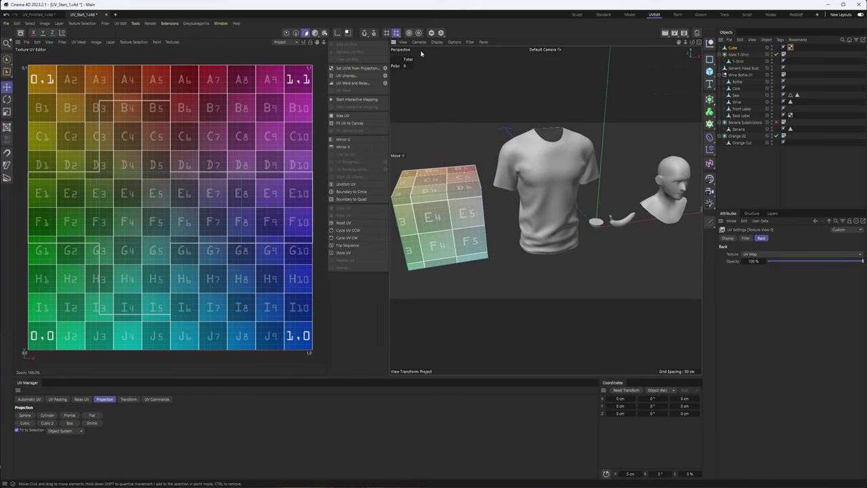
key(Return)
click(564, 164)
key(o)
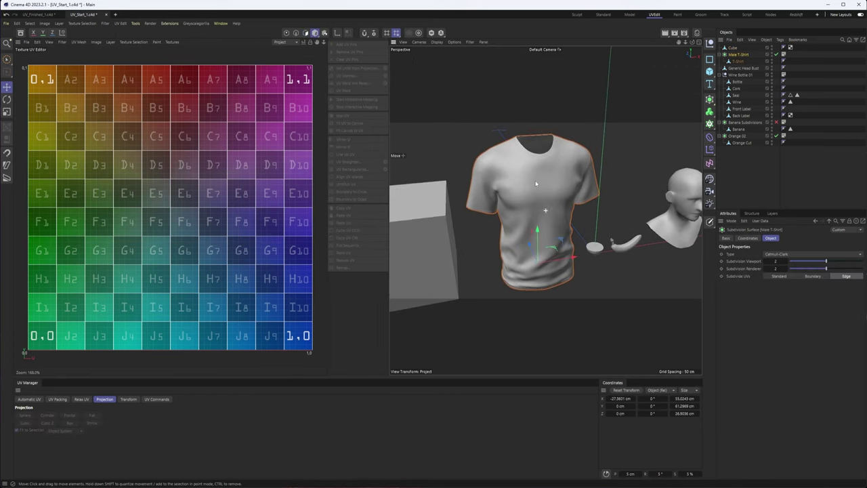
alt+drag(530, 169, 524, 195)
scroll(534, 199, up, 3)
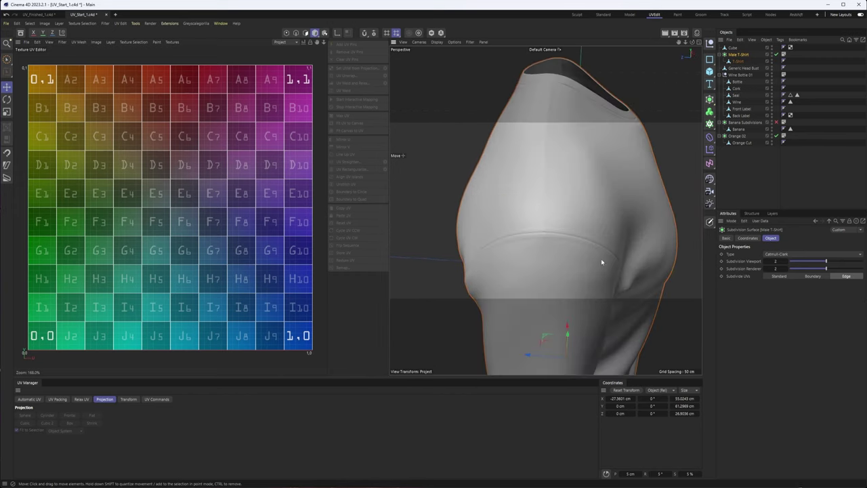
alt+drag(678, 105, 556, 177)
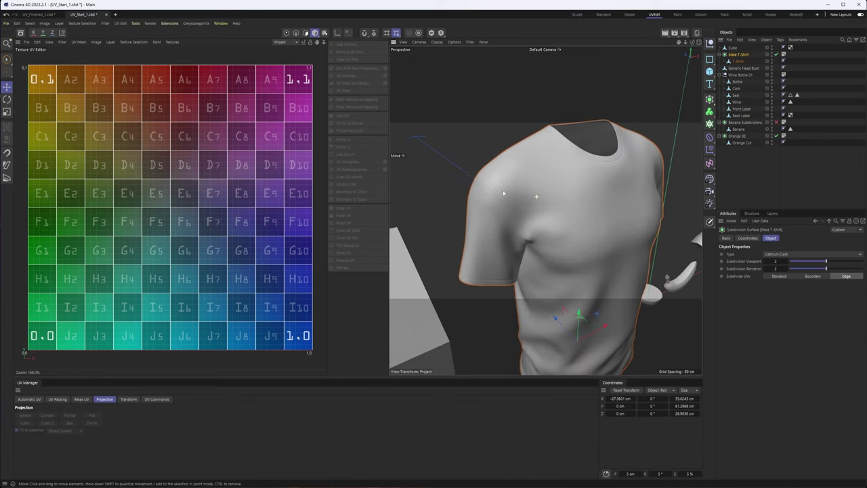
Step: In UV_Finished_1.c4d, select T-Shirt under Male T-Shirt, frame its UVs and orbit around
click(38, 14)
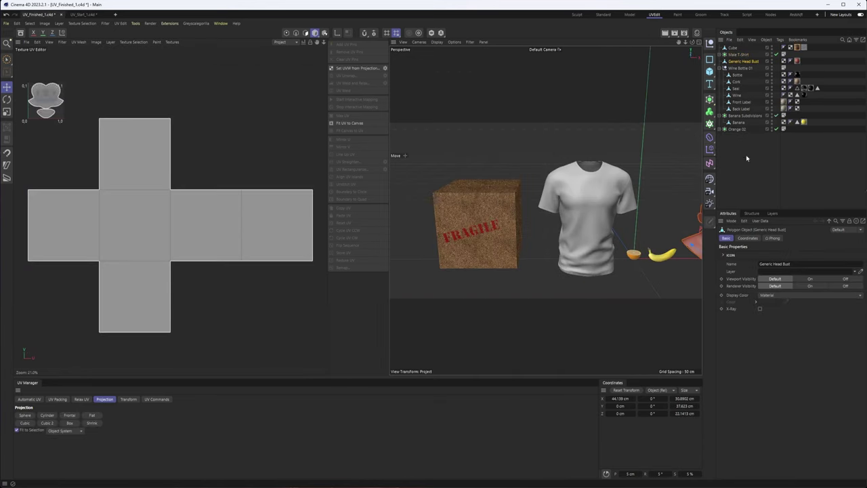
click(746, 154)
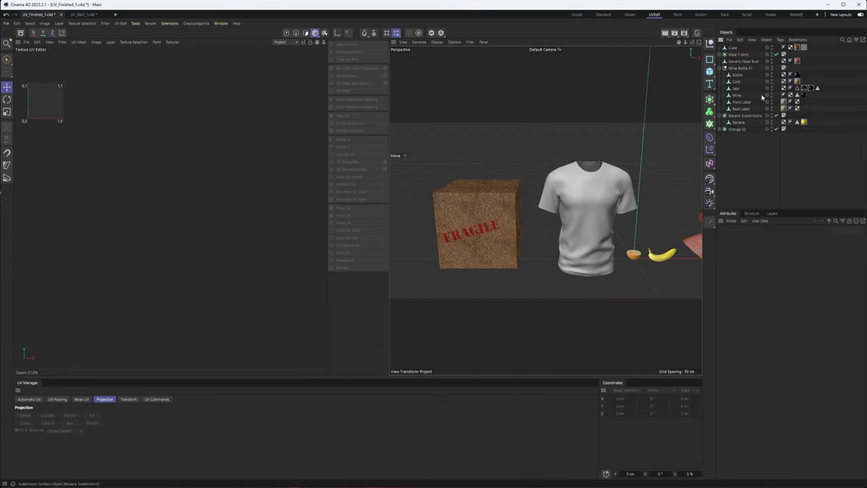
click(721, 54)
click(738, 61)
key(h)
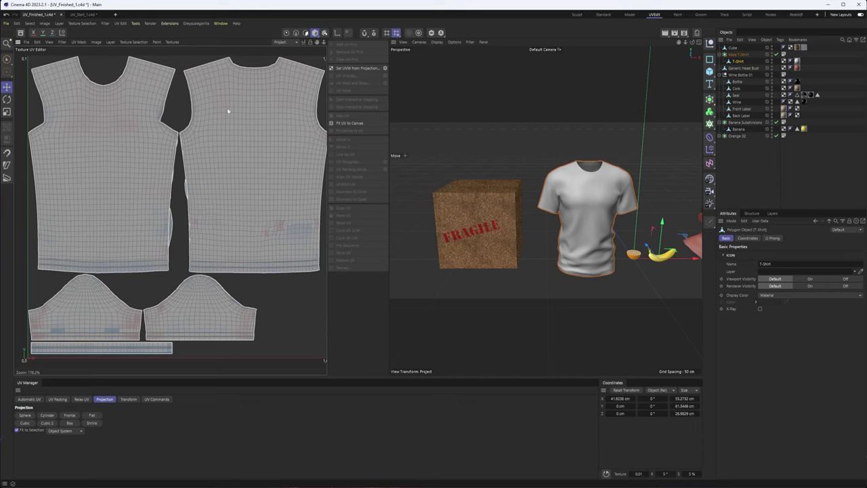
alt+drag(560, 176, 628, 196)
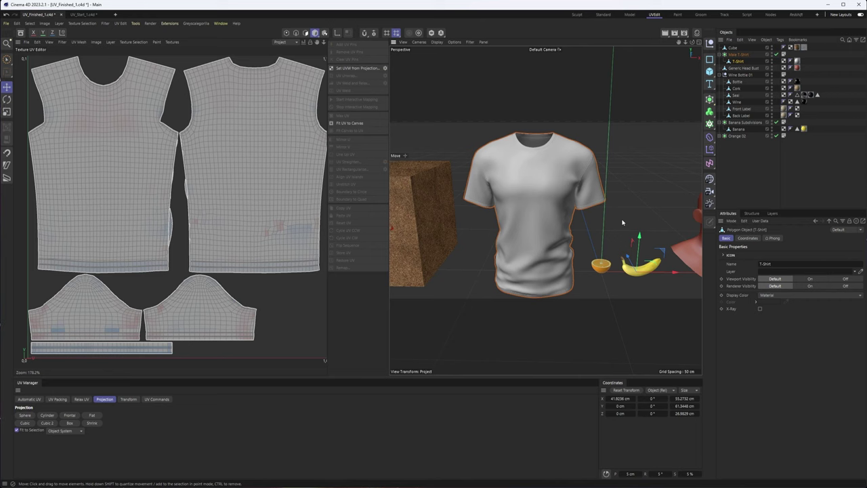
alt+drag(482, 173, 480, 103)
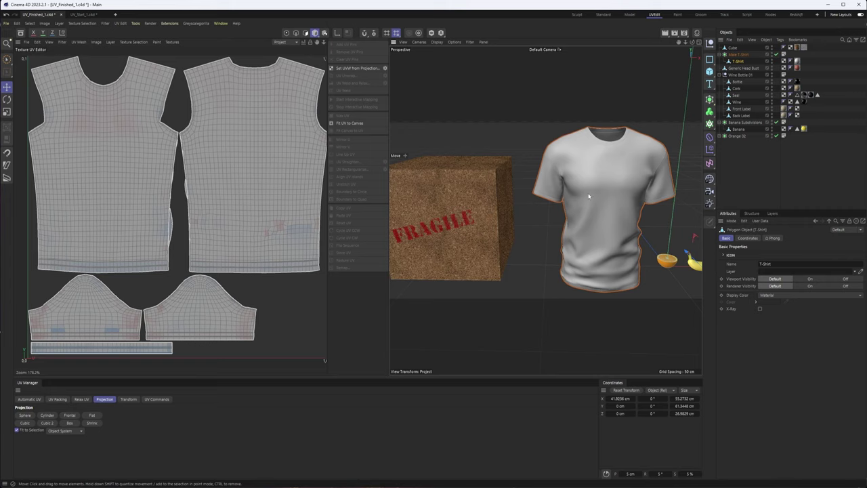
alt+drag(589, 196, 502, 93)
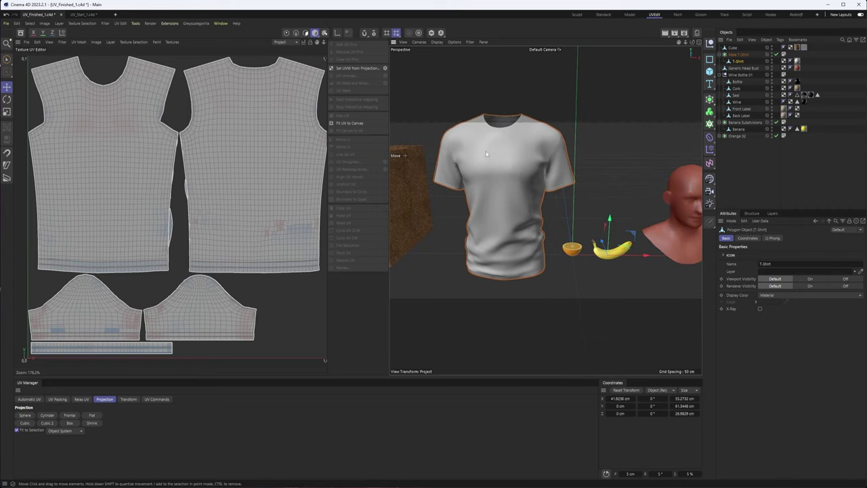
alt+drag(486, 155, 472, 168)
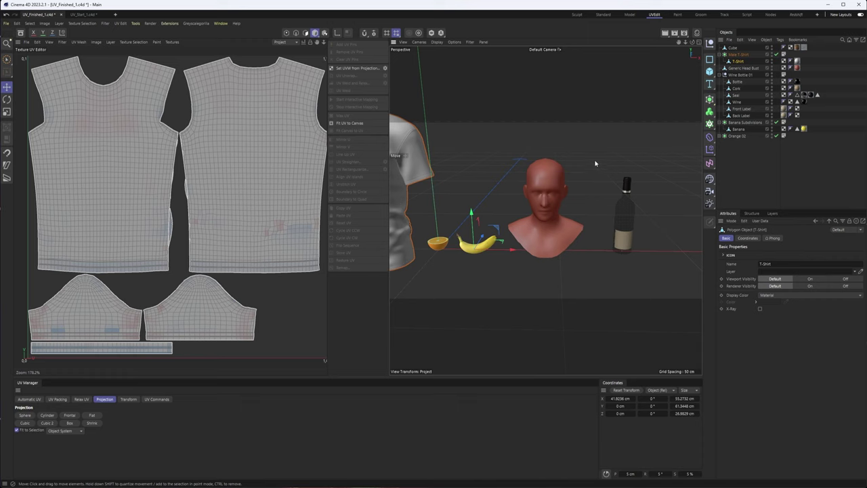
alt+drag(515, 167, 677, 166)
Step: In UV_Start_1.c4d, undo dragging T-Shirt out of Male T-Shirt, keeping it nested
click(784, 61)
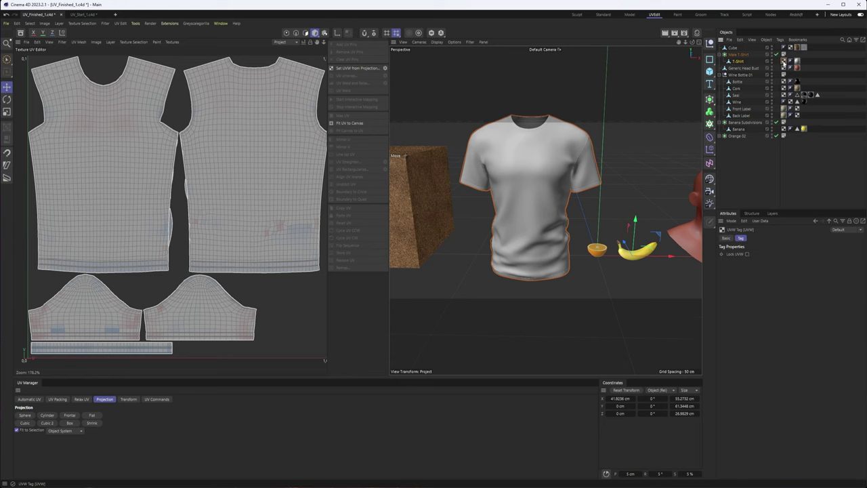
click(85, 14)
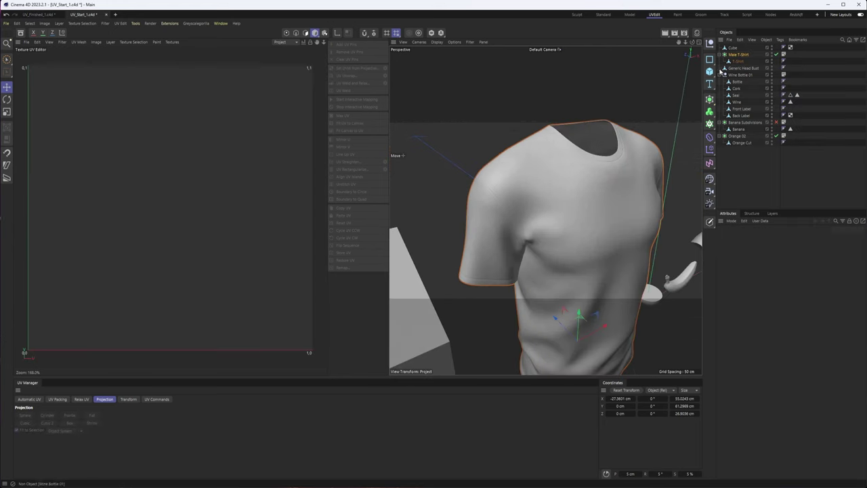
click(739, 61)
drag(741, 62, 732, 48)
key(ctrl+z)
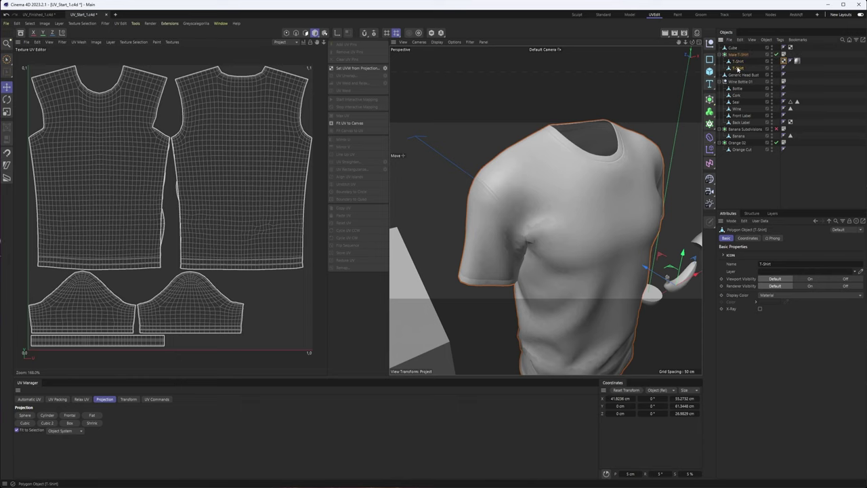
key(ctrl+z)
key(ctrl+z)
key(ctrl+z)
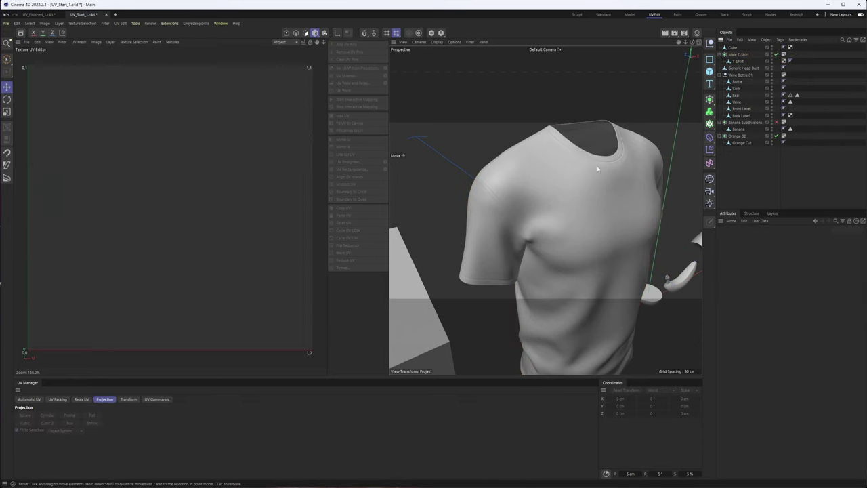
alt+drag(590, 179, 442, 146)
scroll(501, 225, up, 3)
Step: Check the finished half orange, then in UV_Start_1.c4d enable Edge mode and select Orange Cut
click(484, 232)
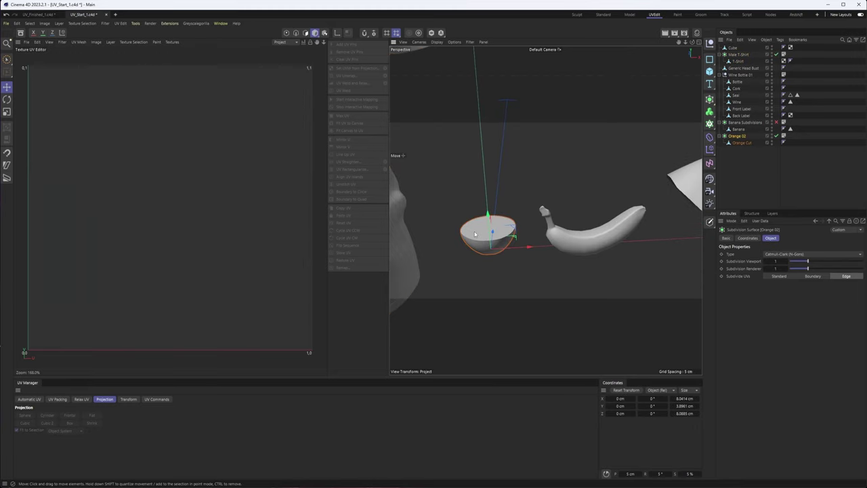
scroll(488, 232, up, 3)
click(38, 14)
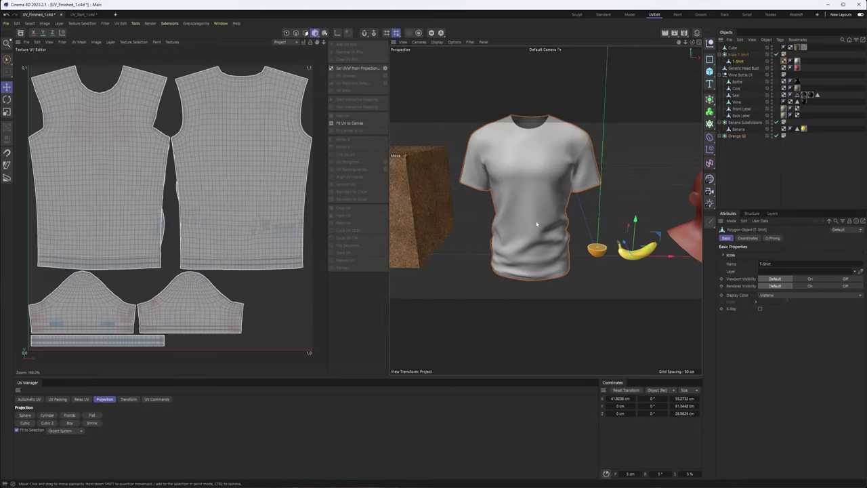
scroll(600, 256, up, 8)
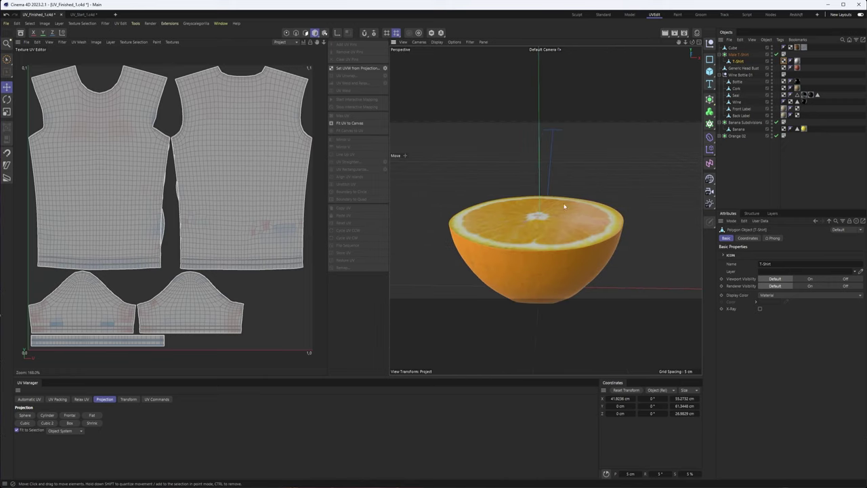
alt+drag(547, 243, 542, 223)
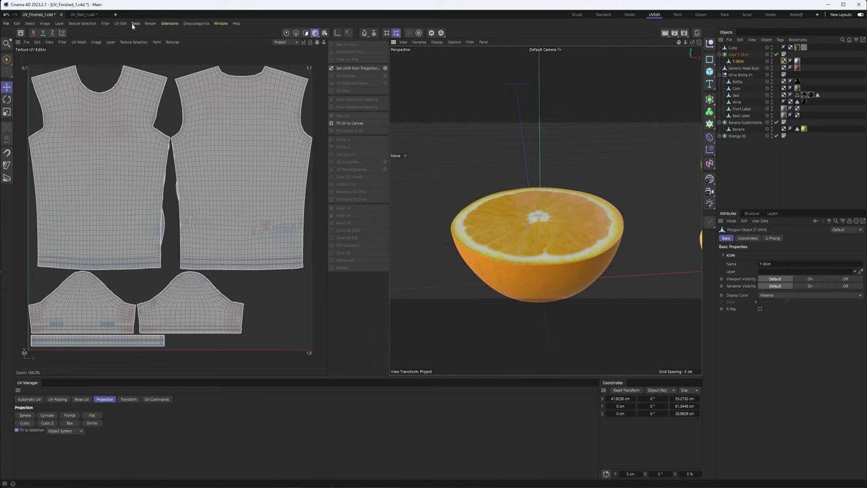
click(91, 14)
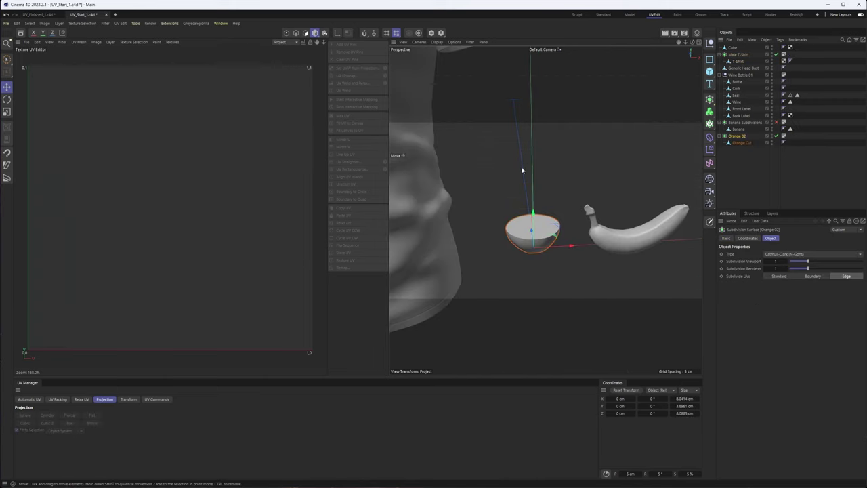
click(296, 33)
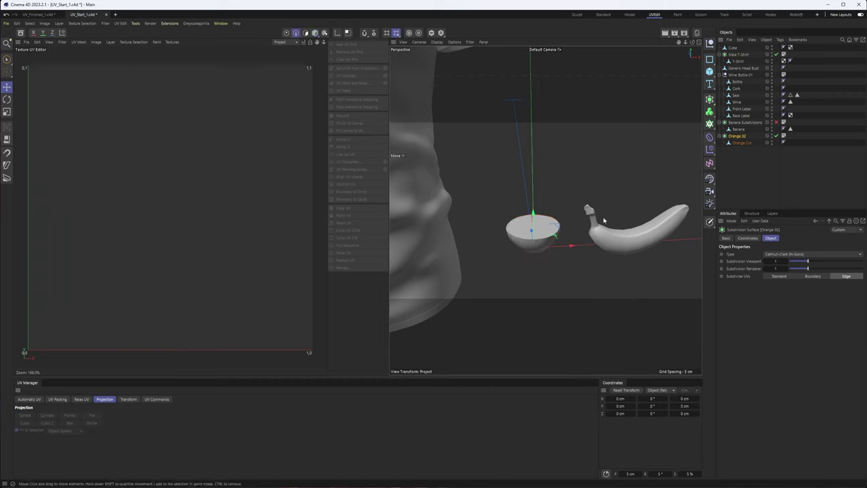
click(742, 142)
scroll(534, 237, up, 5)
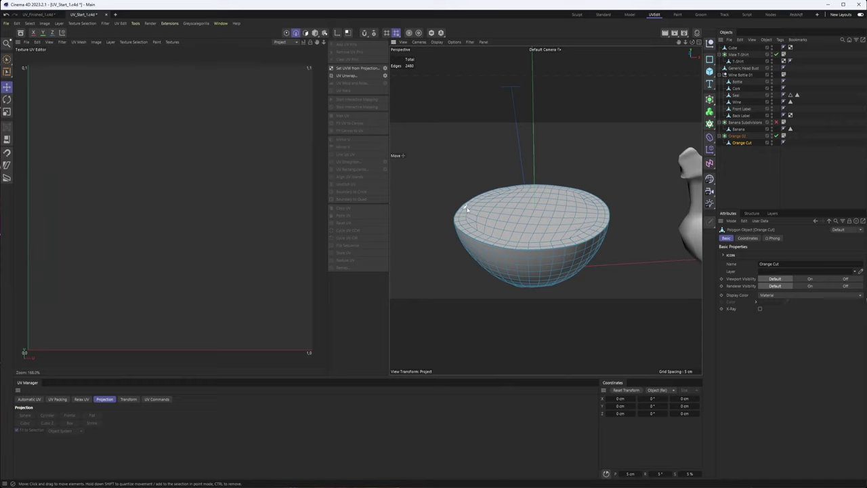
Step: Select the half orange's rim edge loop with the Loop Selection tool
key(v)
mouse_move(489, 194)
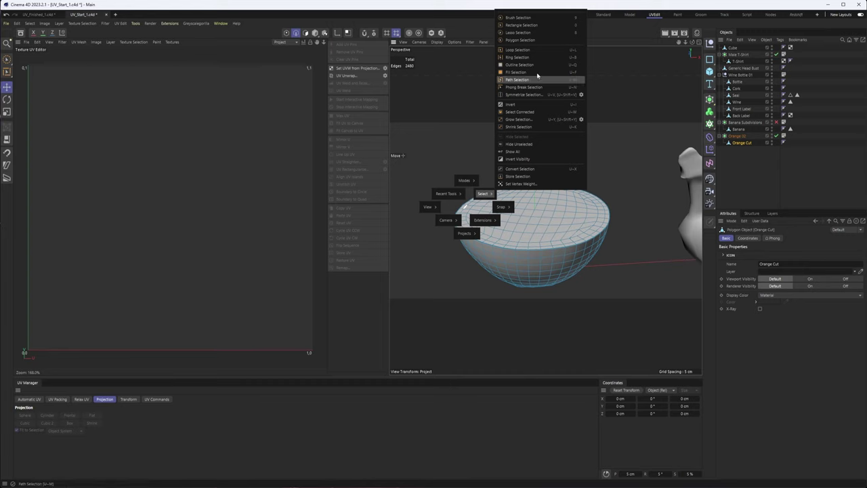
click(517, 50)
scroll(560, 248, up, 2)
scroll(560, 248, up, 3)
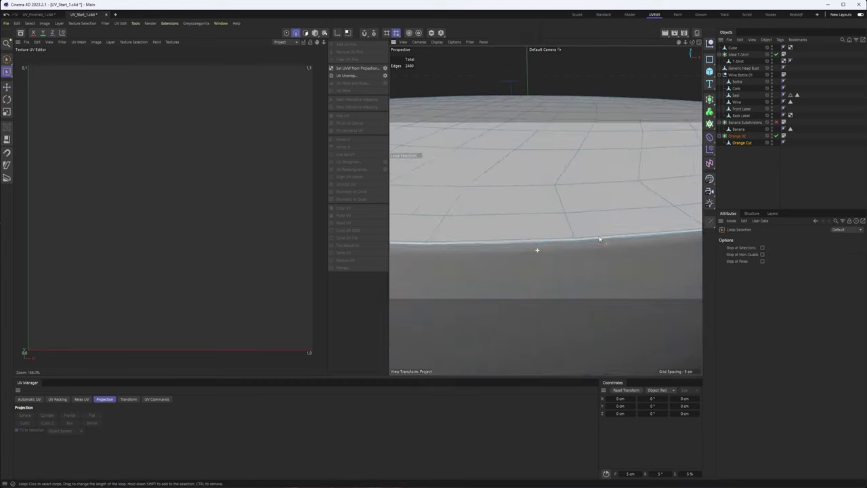
click(580, 245)
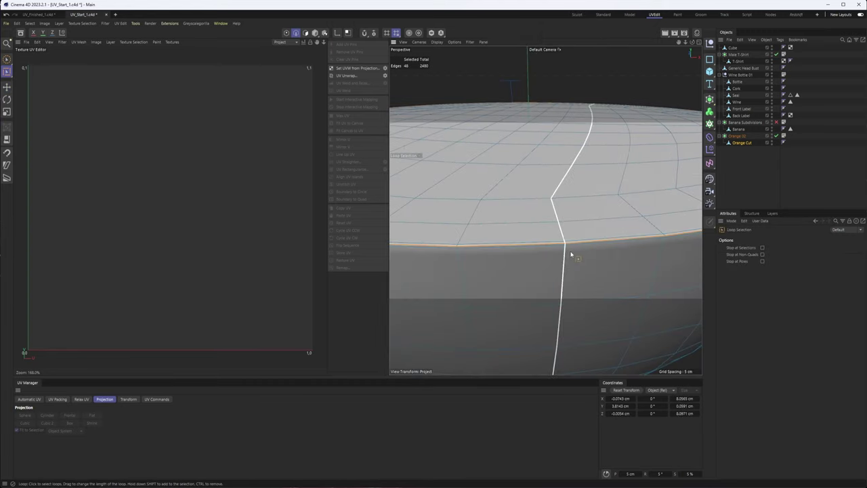
scroll(542, 250, down, 3)
alt+drag(521, 248, 564, 174)
scroll(564, 175, down, 6)
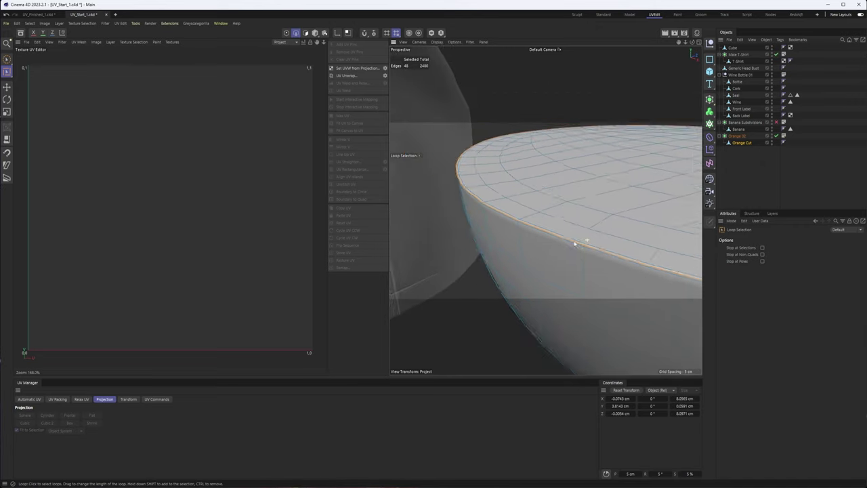
alt+drag(560, 248, 534, 252)
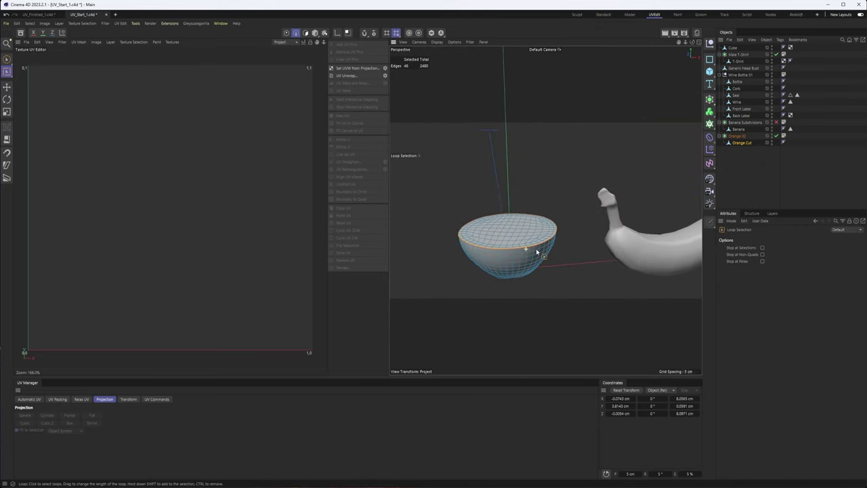
Step: UV Unwrap the Orange Cut along the rim and show Distortion colours in the UV editor
click(348, 76)
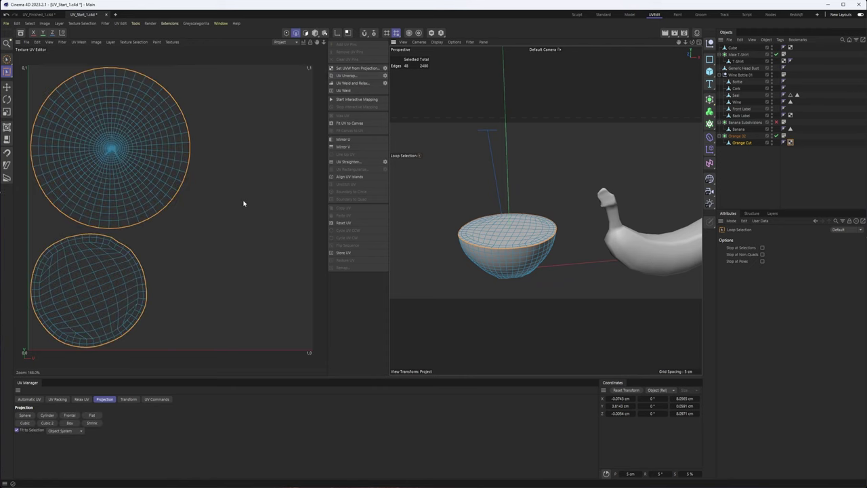
click(59, 43)
mouse_move(50, 42)
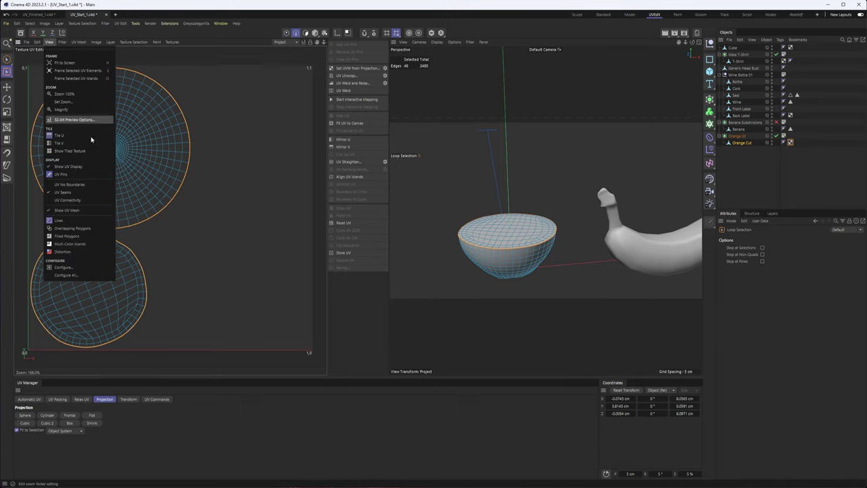
click(72, 252)
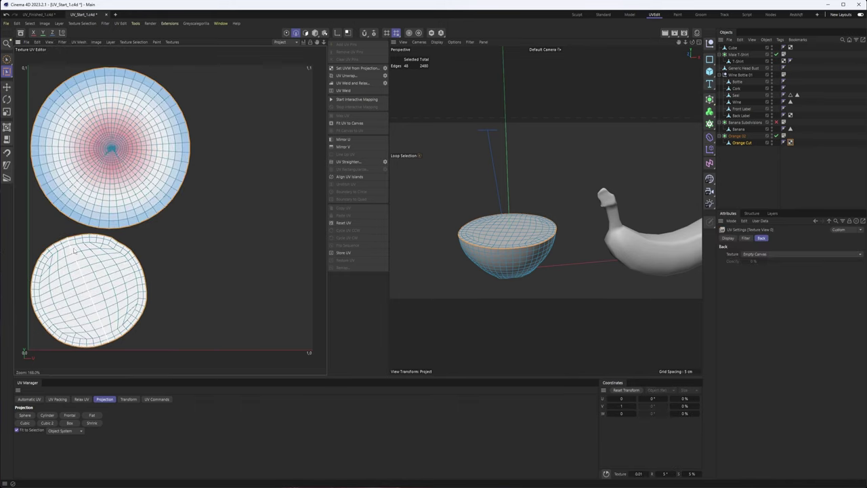
Step: Select the orange cut's entire upper circular UV island in UV Transform mode
alt+middle_drag(123, 134, 158, 137)
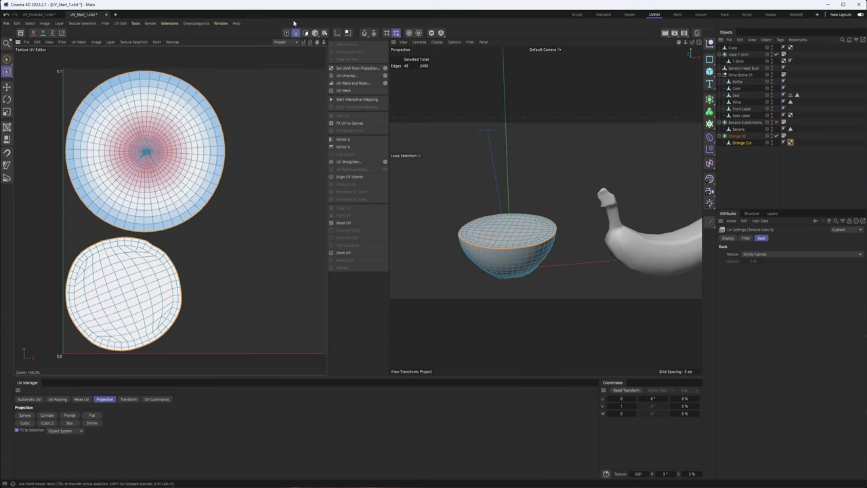
key(Return)
click(168, 135)
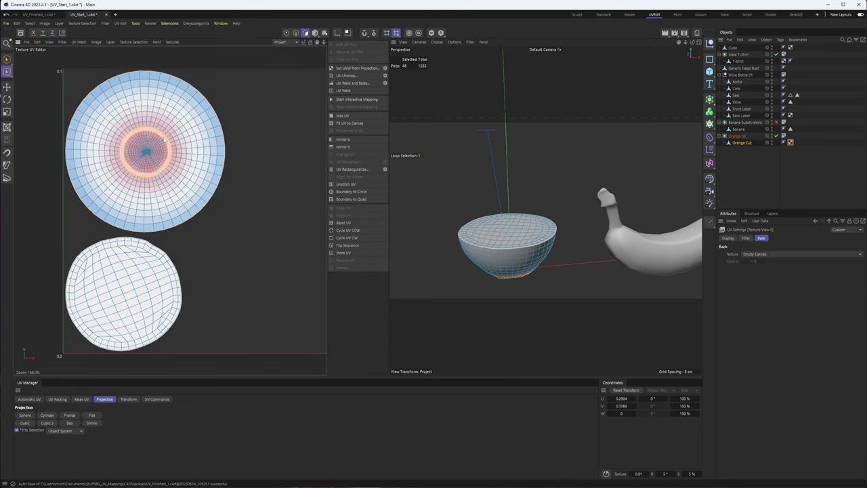
click(7, 127)
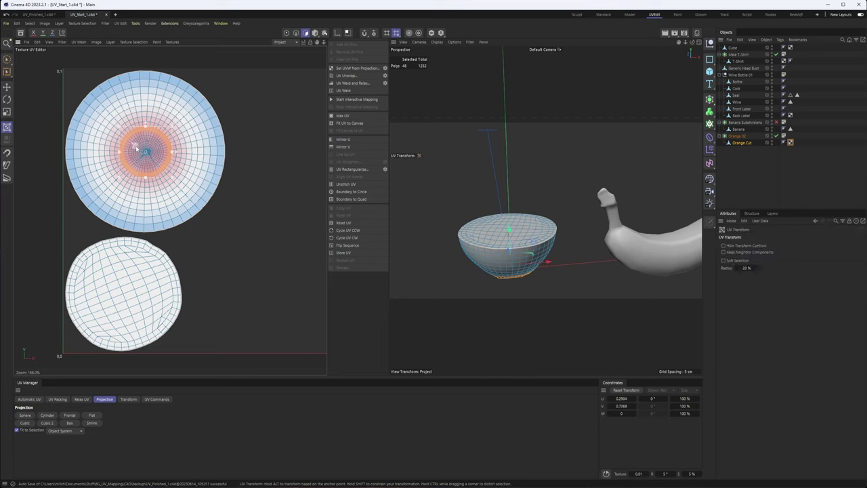
double_click(90, 152)
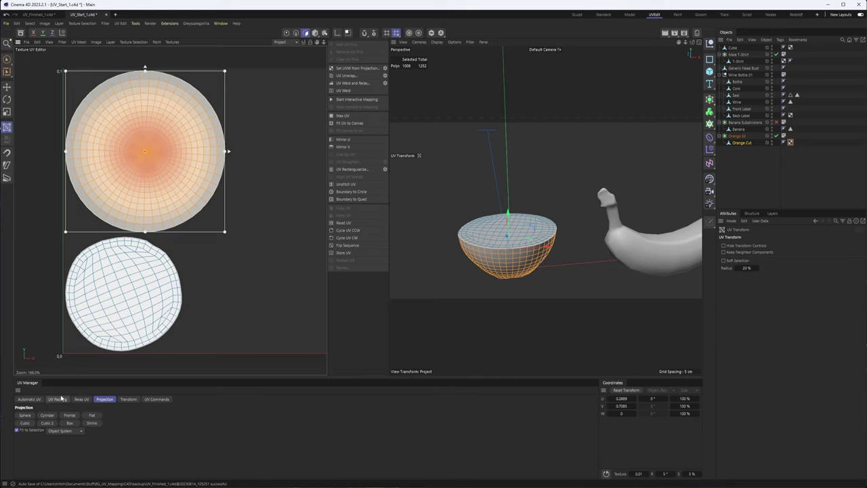
Step: Relax the selected island with the ABF method, then clear the selection
click(82, 400)
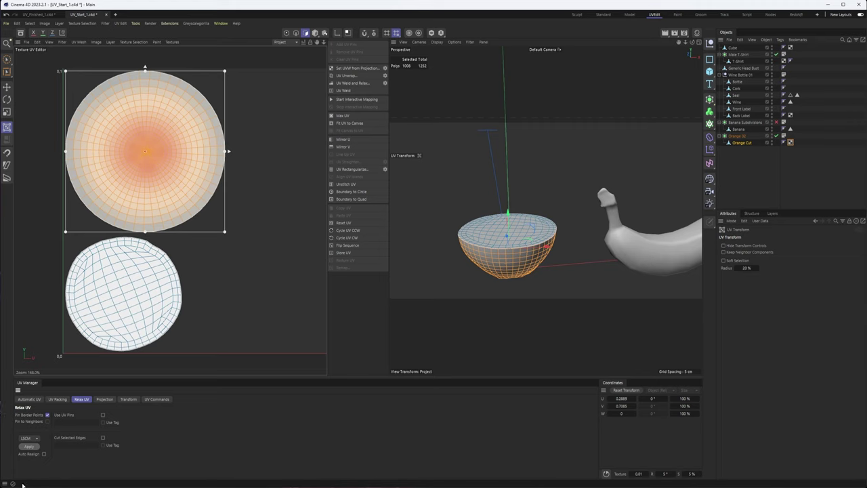
click(29, 438)
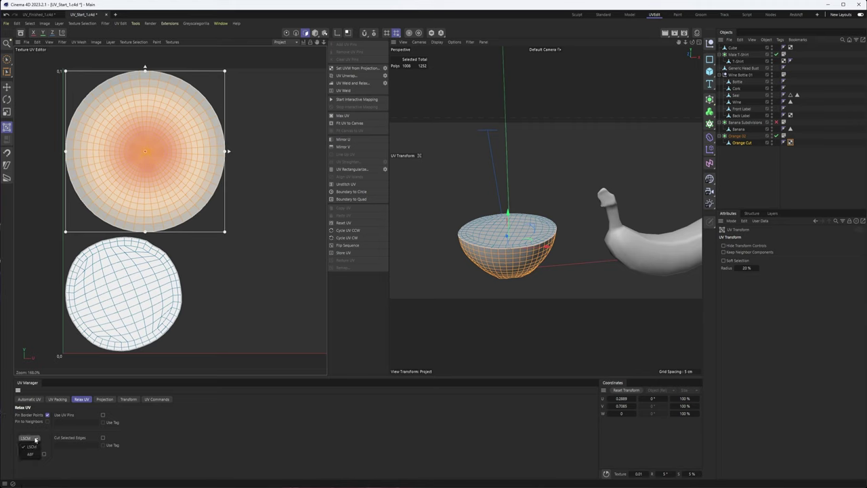
click(29, 454)
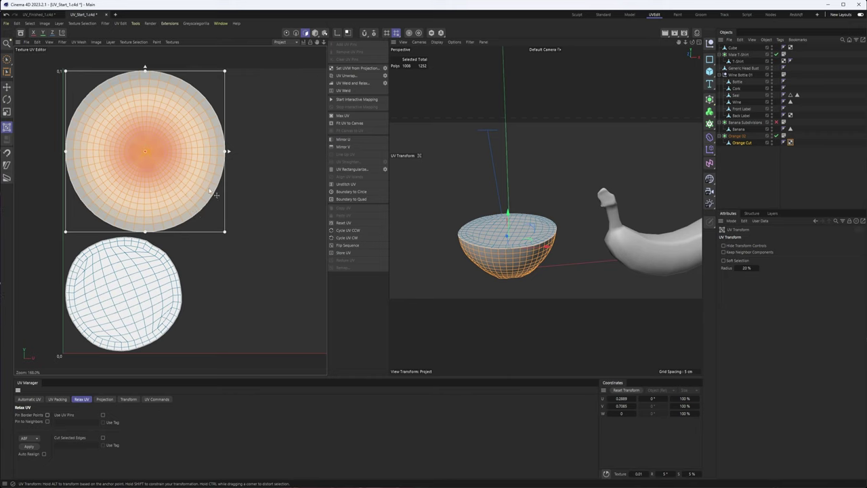
click(28, 446)
click(257, 229)
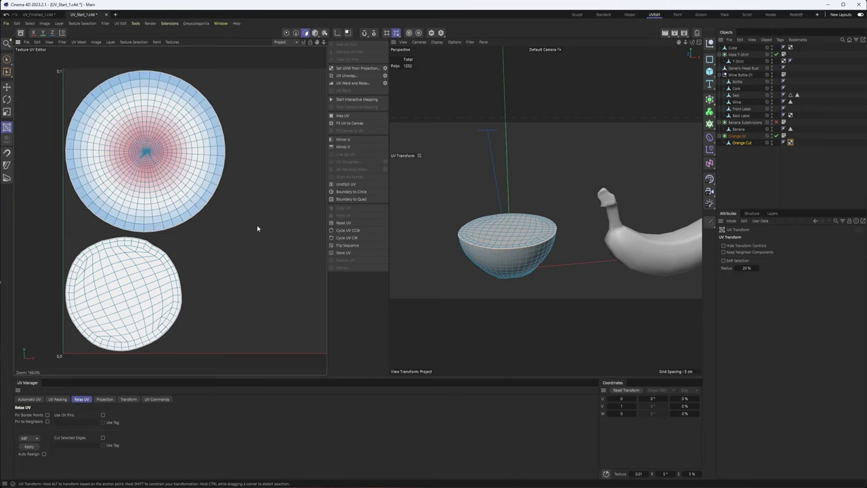
alt+drag(627, 236, 538, 197)
Step: Select the Banana, activate its stored Polygon Selection and switch to Edges mode
click(545, 212)
scroll(522, 215, up, 3)
scroll(538, 198, down, 2)
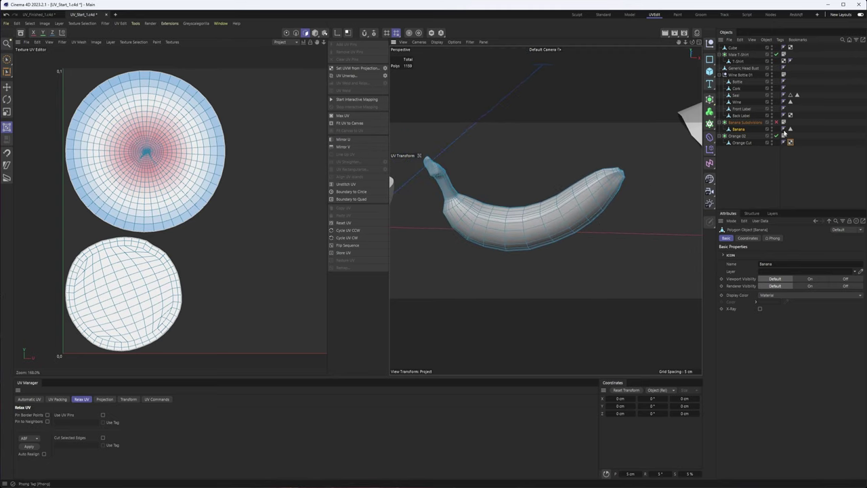
click(790, 128)
click(732, 300)
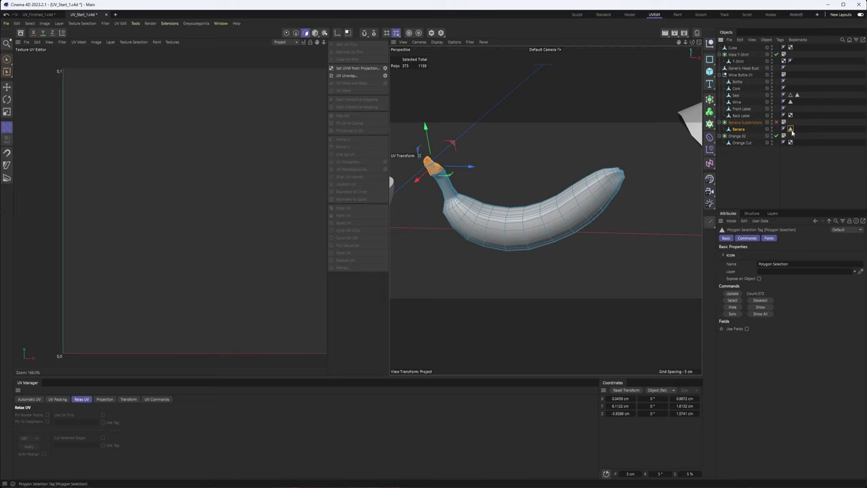
click(295, 32)
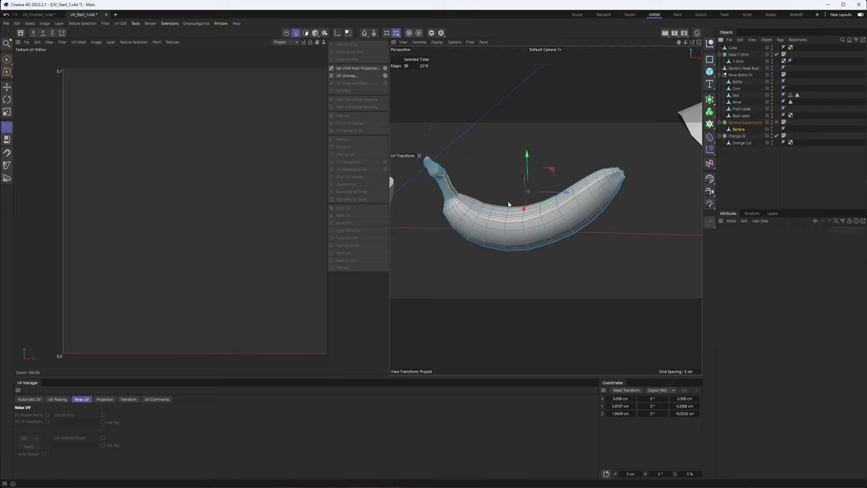
Step: Orbit around the banana to inspect its 96-edge seam selection from several angles
alt+drag(509, 204, 494, 192)
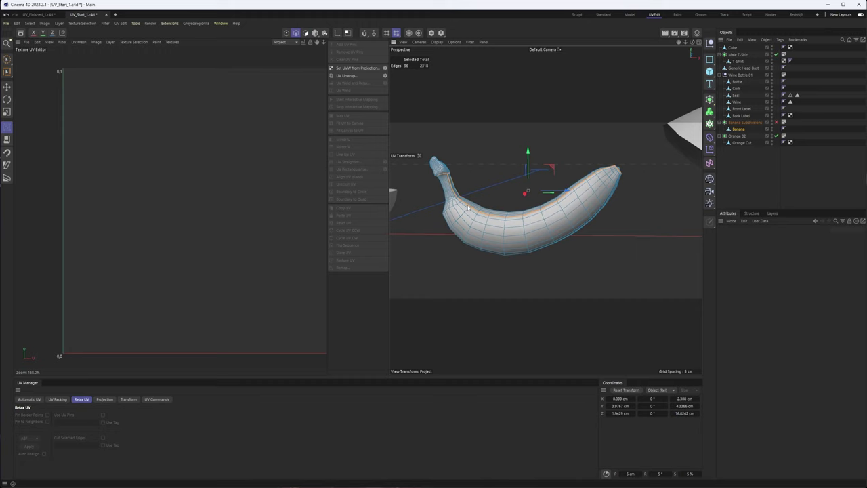
scroll(474, 203, up, 5)
scroll(494, 197, down, 3)
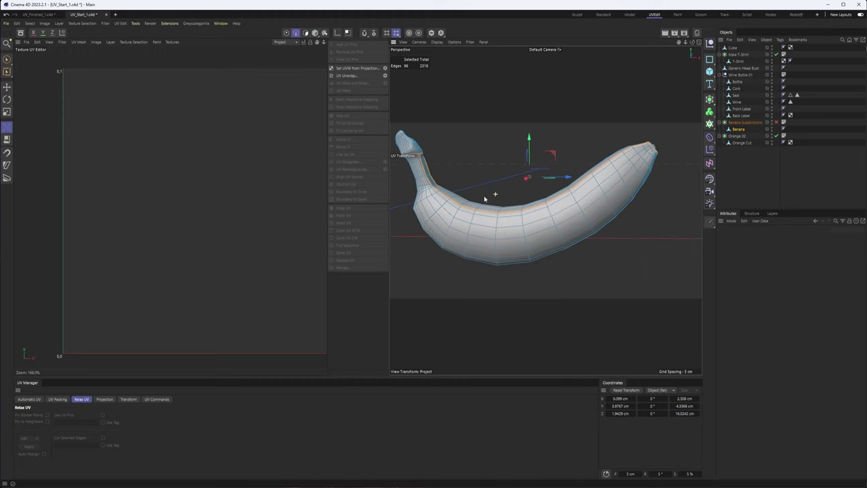
alt+drag(485, 199, 498, 205)
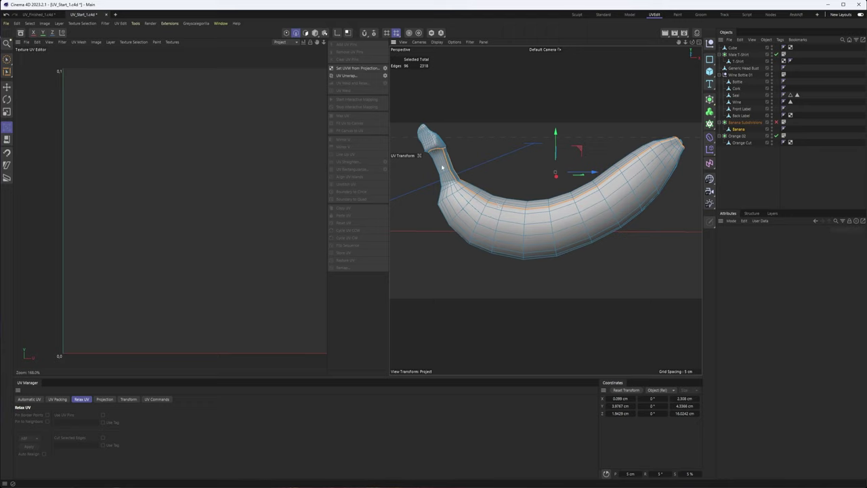
alt+middle_drag(442, 167, 456, 169)
scroll(457, 163, up, 3)
scroll(458, 161, down, 3)
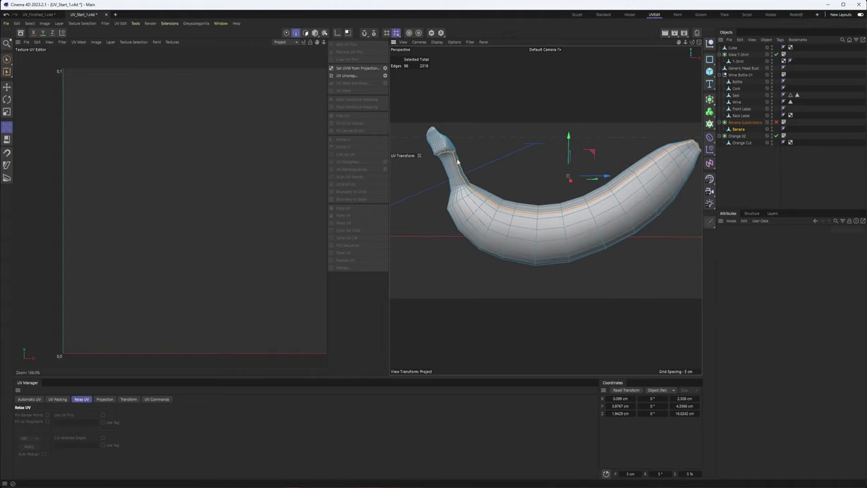
alt+drag(444, 156, 493, 154)
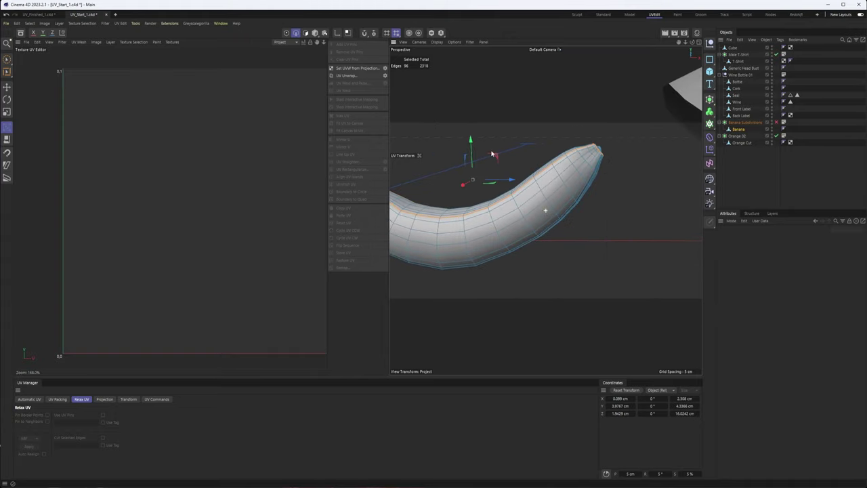
alt+drag(614, 161, 434, 214)
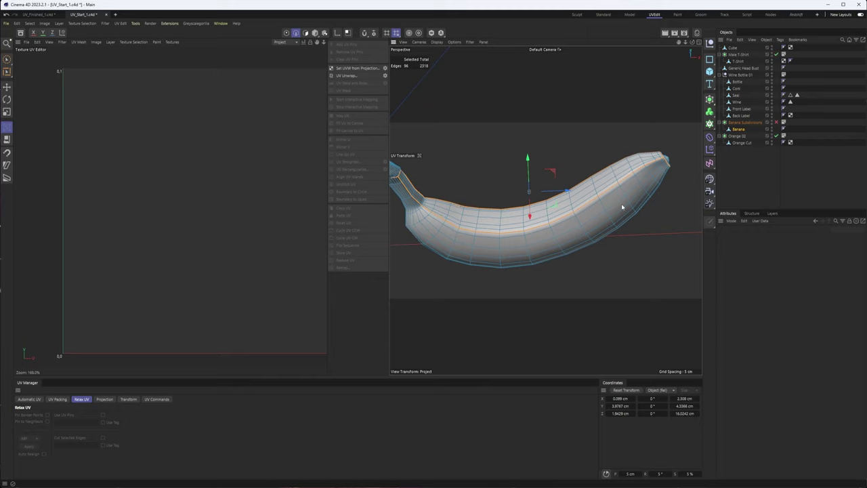
alt+drag(618, 191, 497, 225)
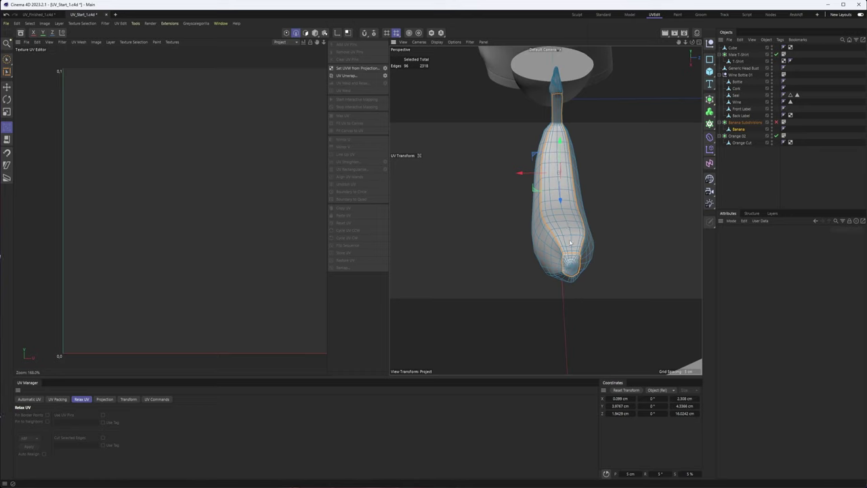
alt+drag(547, 203, 649, 182)
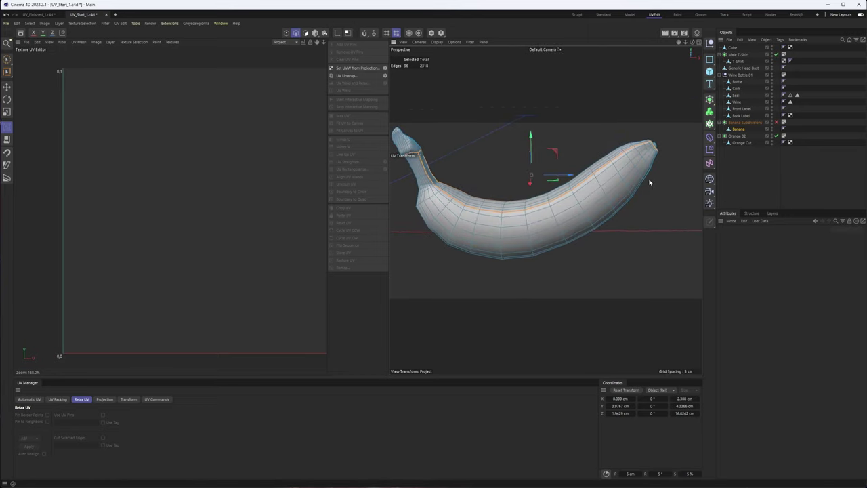
click(351, 76)
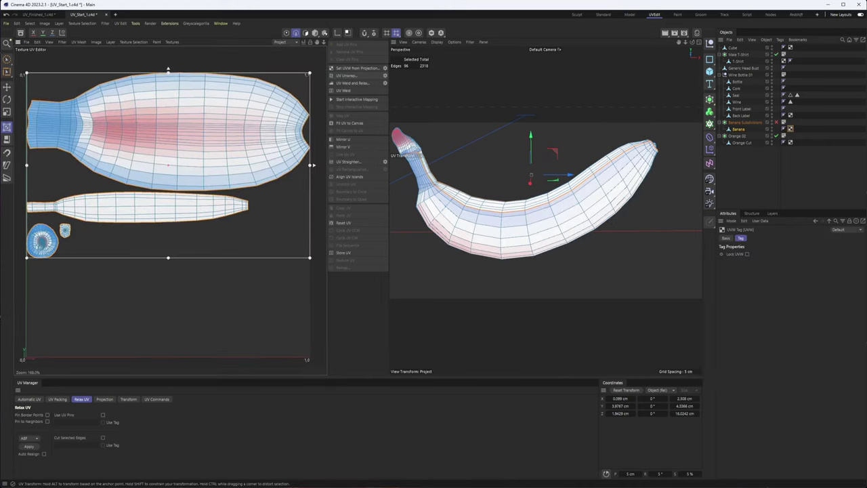
Step: Show the labelled UV Map grid behind the banana's UV islands and on the banana model
scroll(230, 291, down, 3)
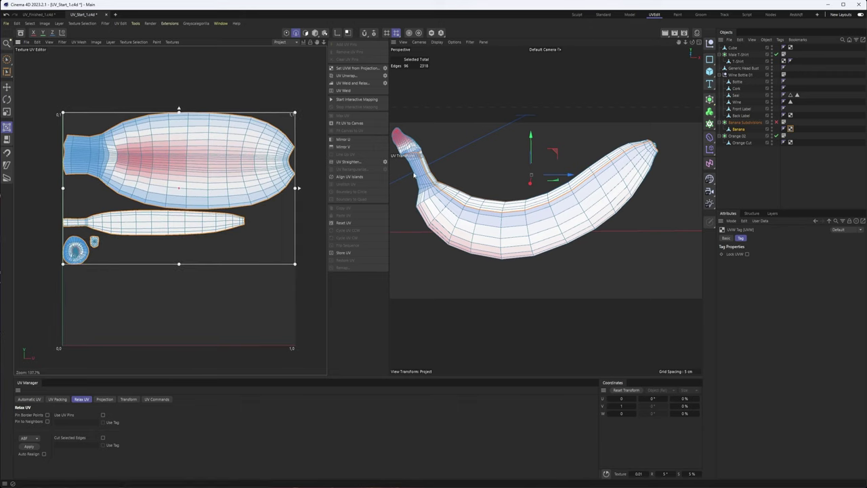
alt+drag(433, 195, 453, 193)
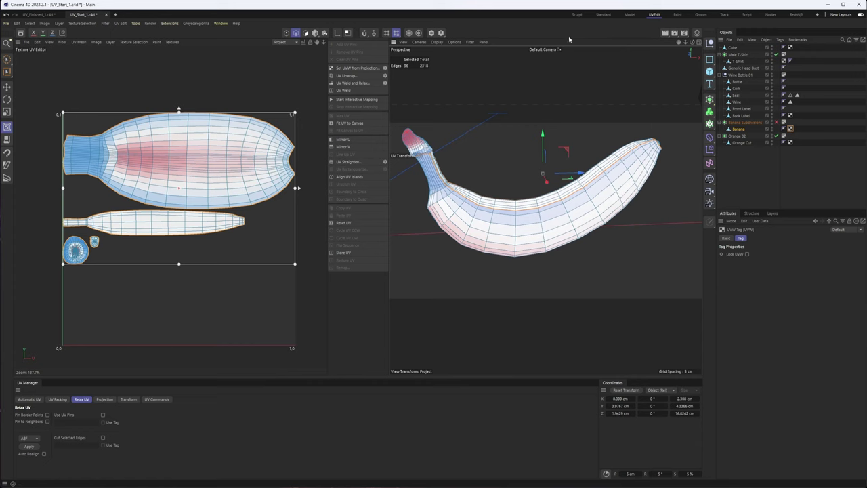
click(95, 42)
mouse_move(175, 44)
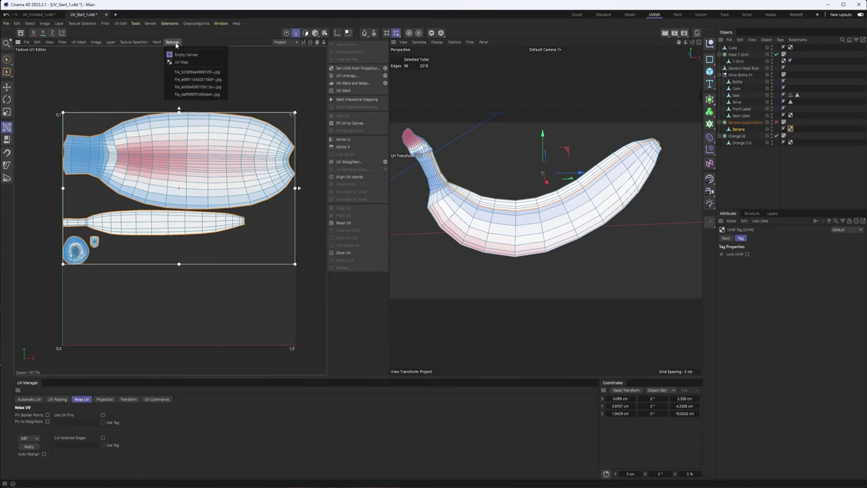
click(183, 61)
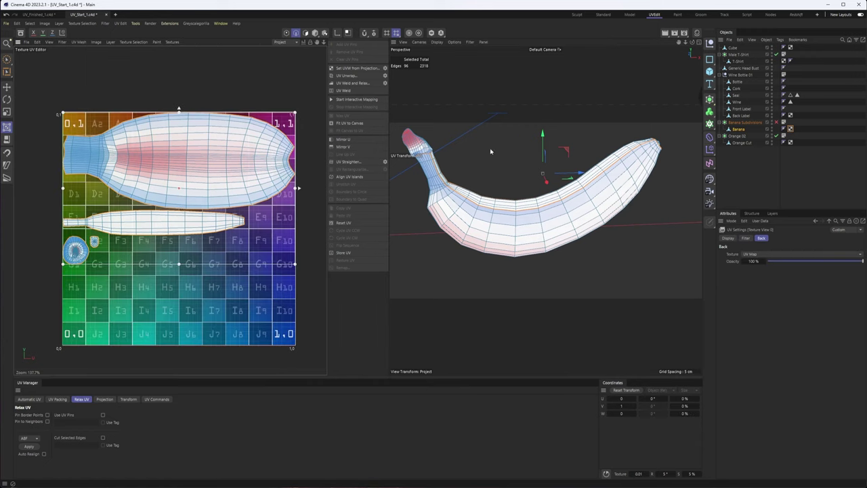
click(305, 34)
alt+drag(488, 163, 473, 211)
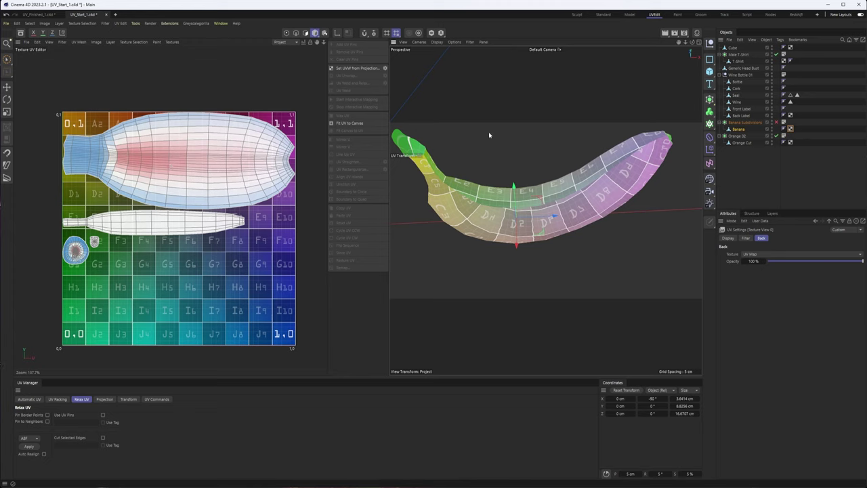
click(698, 34)
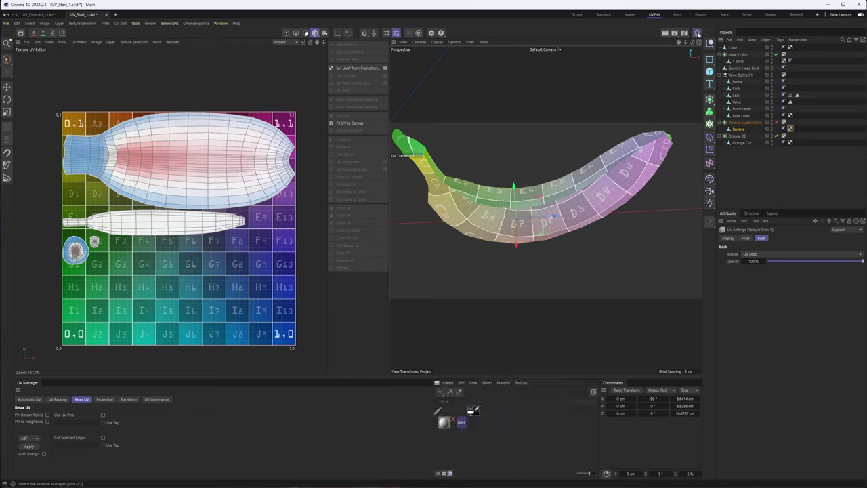
Step: Replace the Shirt material with a new material using a Checkerboard colour shader at frequency 20
click(445, 424)
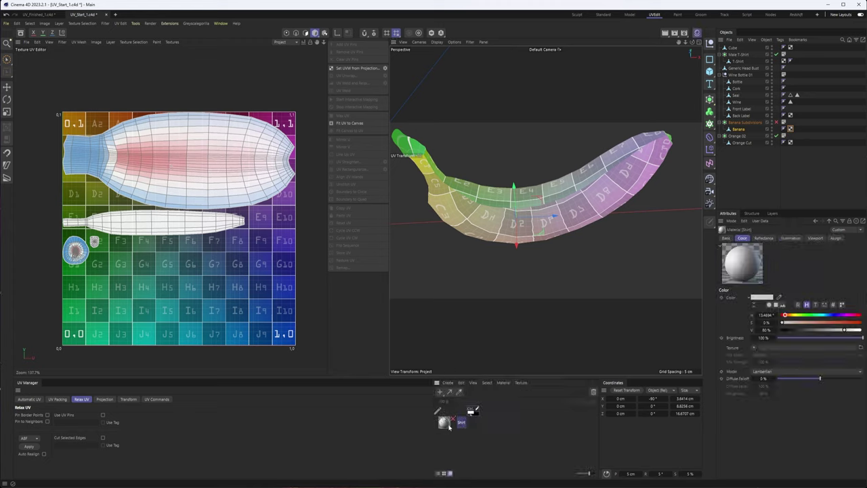
key(Delete)
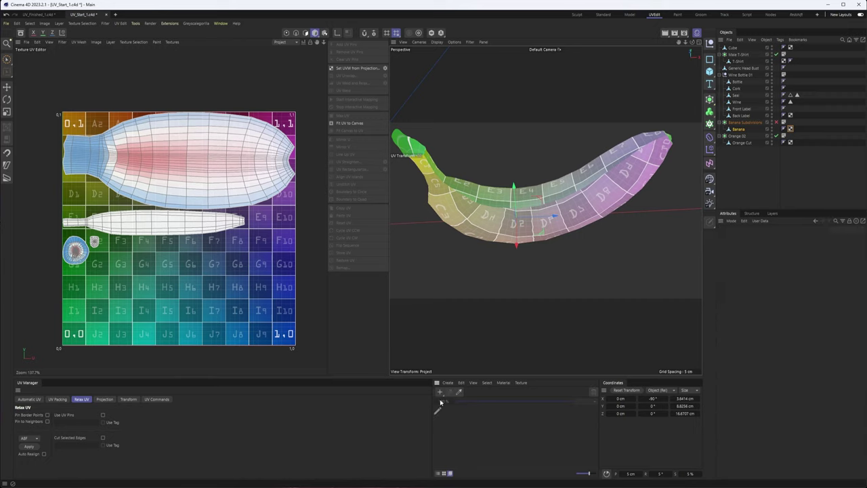
click(440, 393)
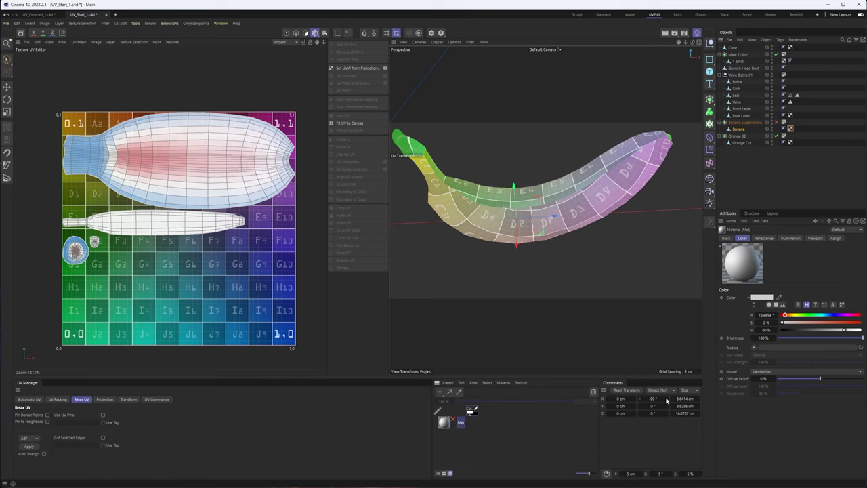
click(755, 348)
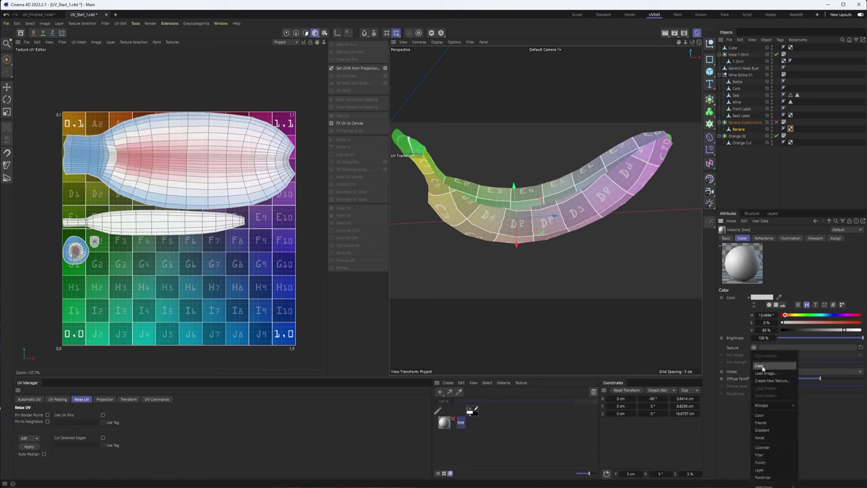
mouse_move(765, 485)
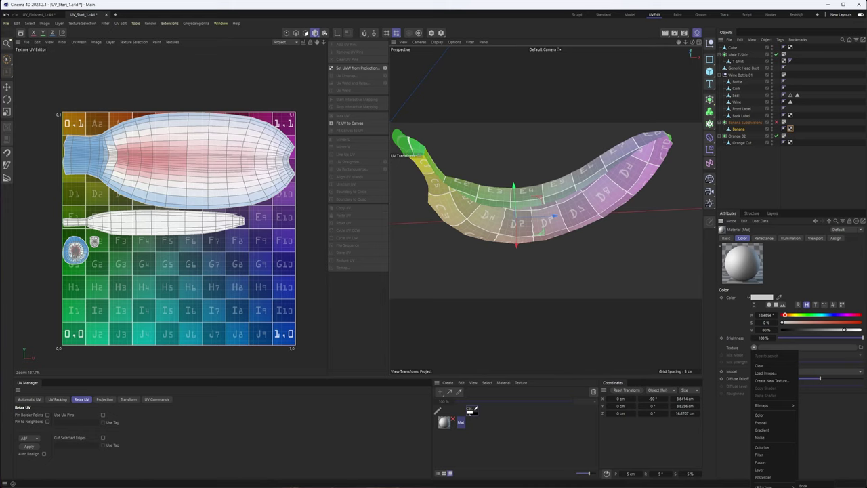
click(810, 485)
click(792, 347)
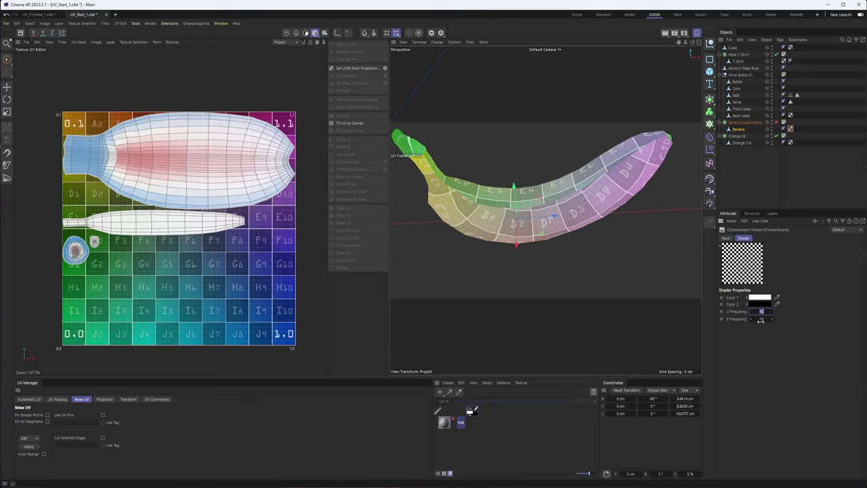
text(20)
key(Tab)
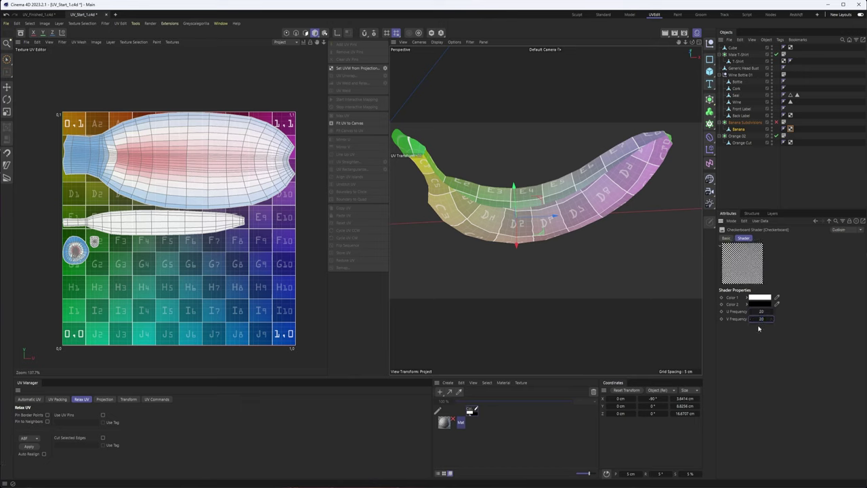
Step: Apply the checker material Mat to the Banana and preview its UV stretching
drag(444, 425, 744, 131)
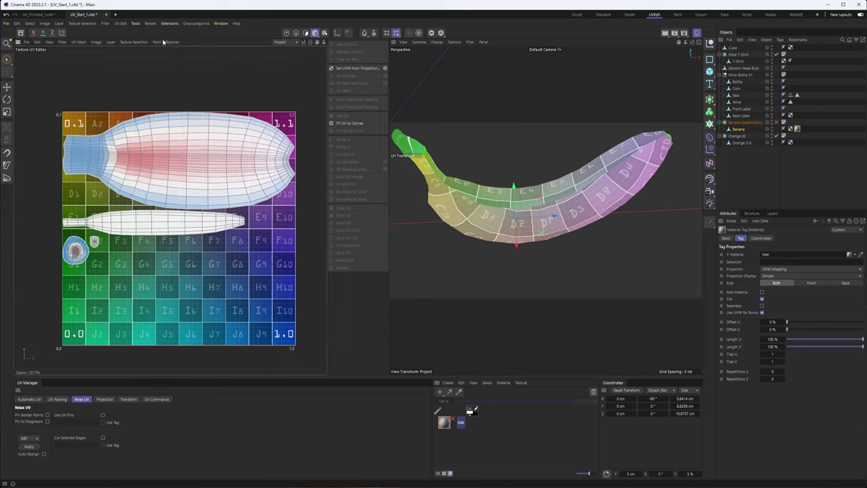
click(172, 42)
click(173, 65)
click(779, 187)
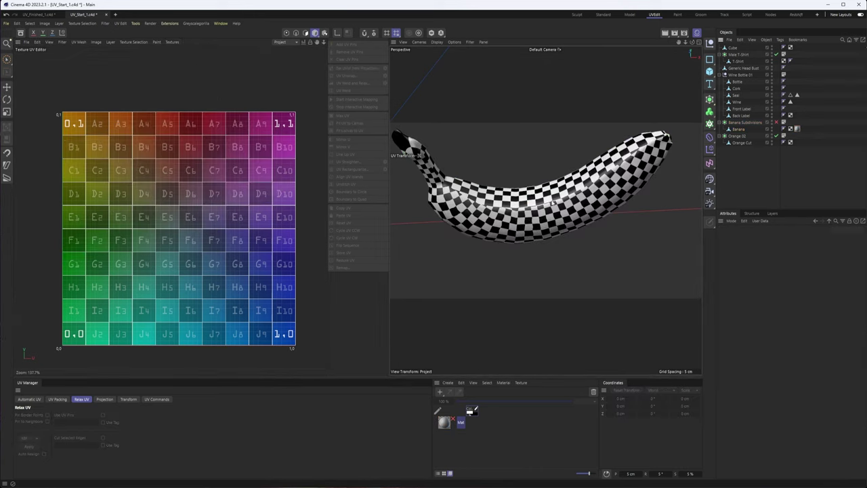
alt+drag(553, 203, 515, 246)
scroll(539, 237, up, 3)
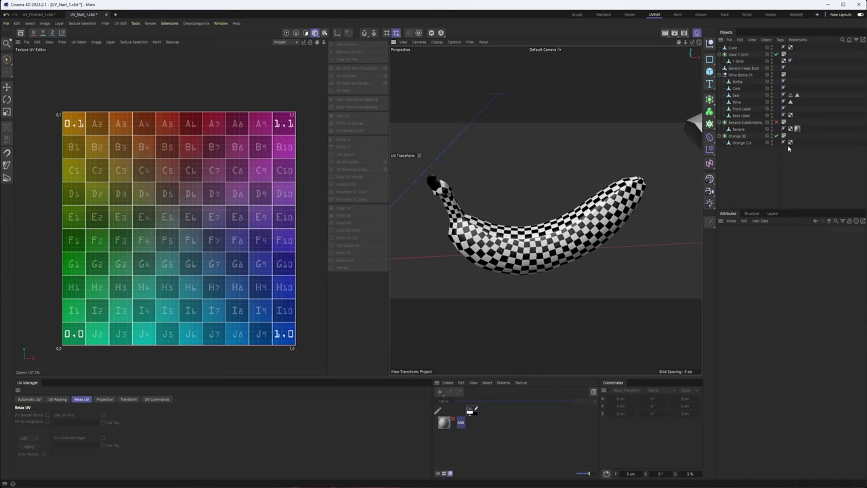
click(739, 128)
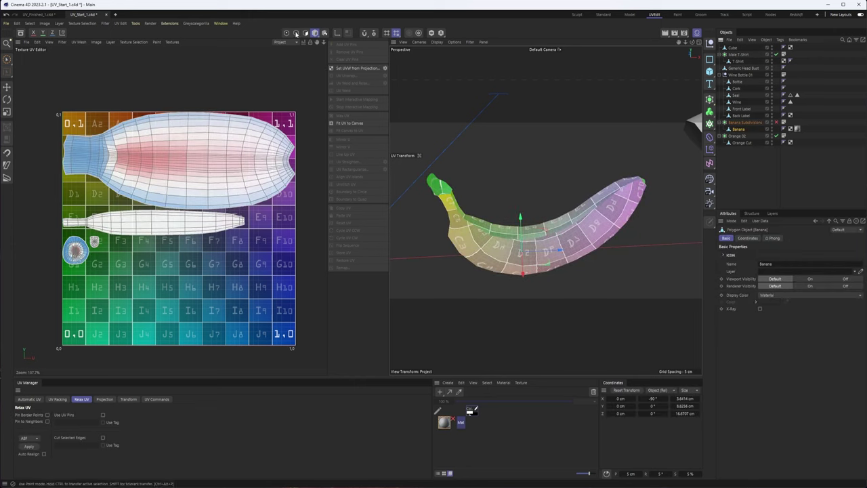
Step: Select the banana's large UV island and apply Relax UV, switching the method through SLIM to LSCM
key(t)
click(160, 155)
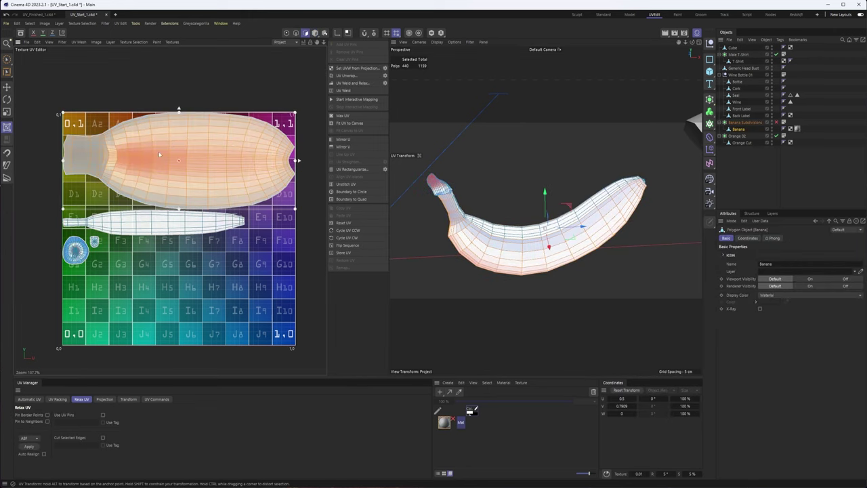
click(29, 448)
click(30, 439)
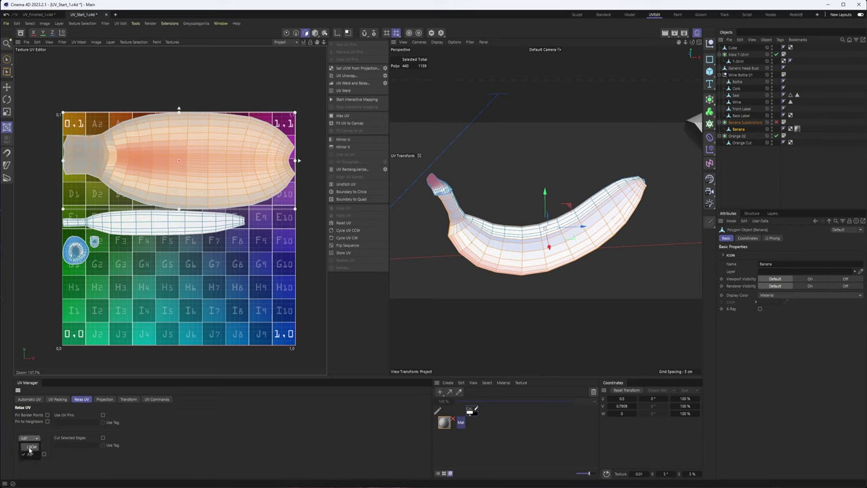
click(30, 447)
click(32, 447)
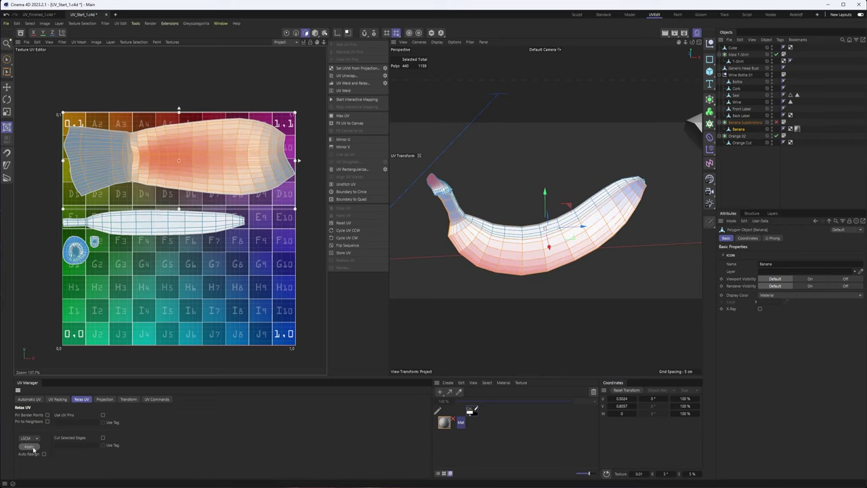
click(31, 447)
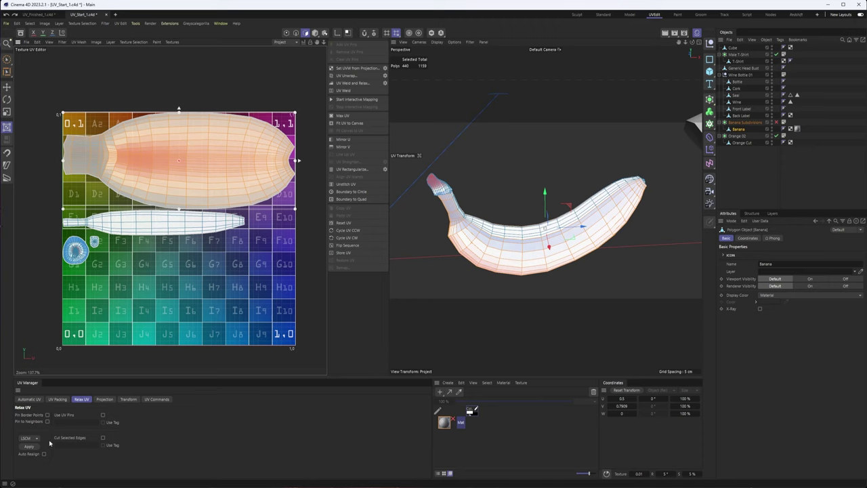
mouse_move(576, 230)
alt+mouse_down()
mouse_move(515, 226)
mouse_move(561, 238)
mouse_move(562, 229)
alt+mouse_up()
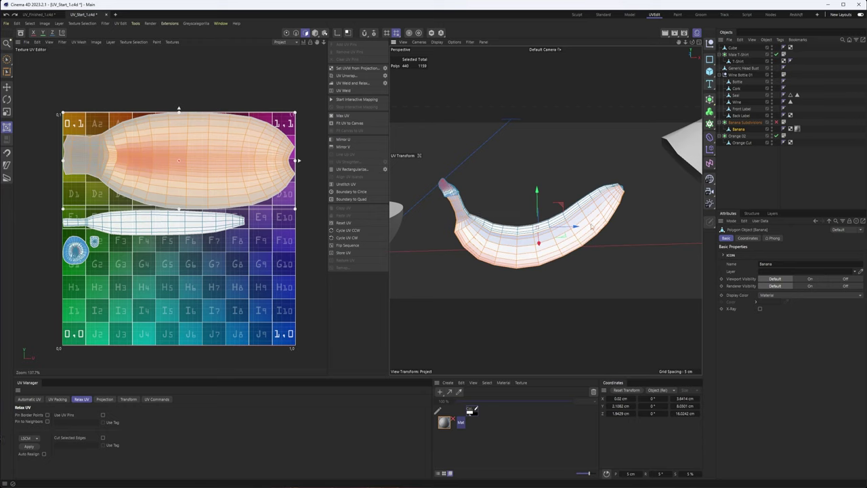
scroll(644, 125, up, 5)
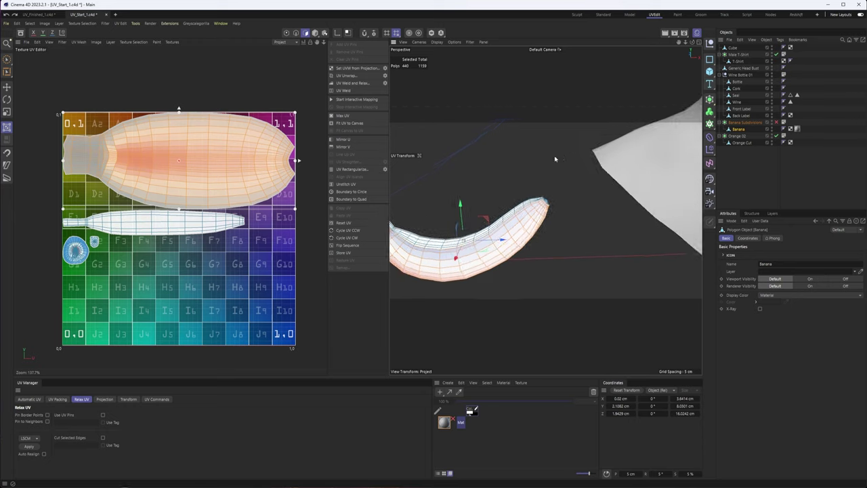
scroll(550, 193, down, 8)
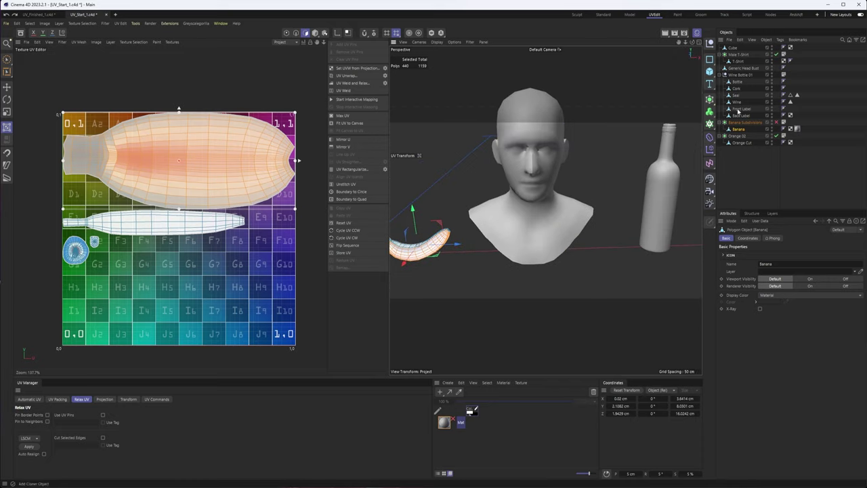
Step: In the UV_Finished_1 scene, select the head bust in Edges mode, viewed from the front
click(39, 14)
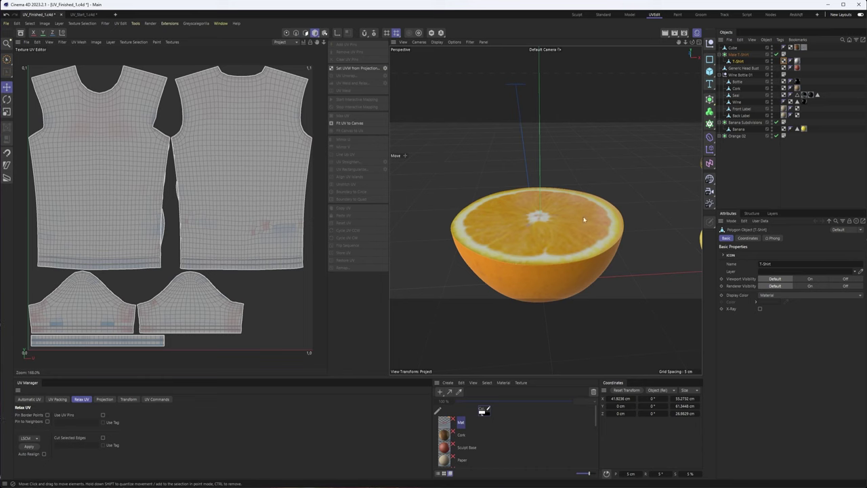
scroll(573, 197, down, 8)
click(577, 201)
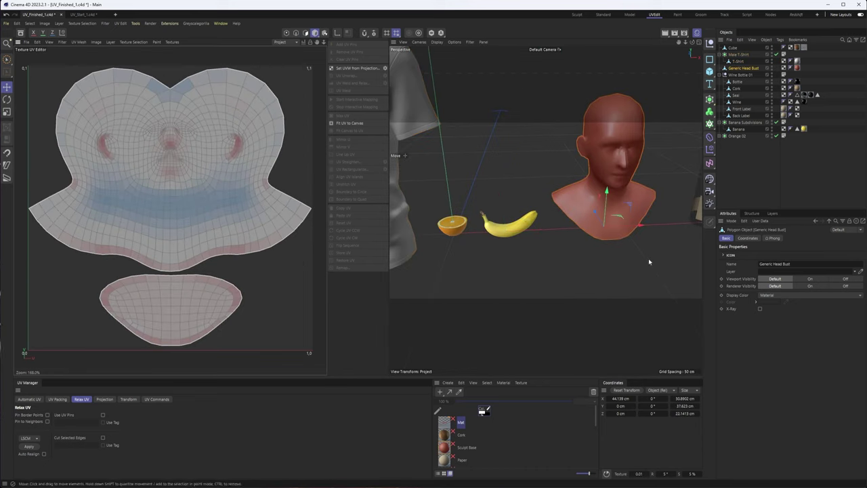
alt+drag(648, 259, 568, 208)
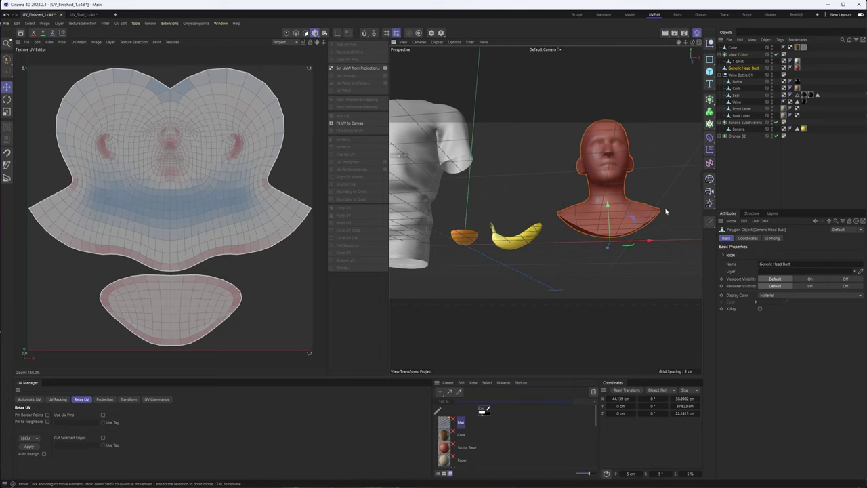
alt+drag(566, 232, 282, 74)
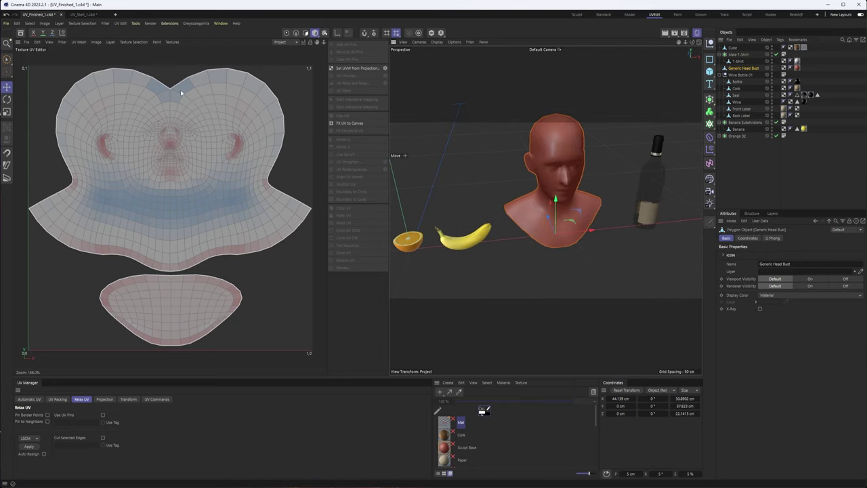
click(295, 32)
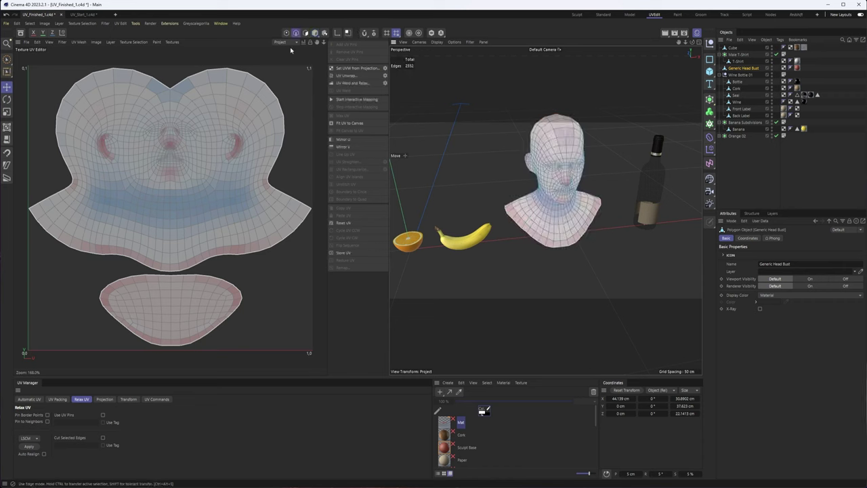
scroll(570, 138, up, 1)
click(565, 129)
alt+drag(560, 138, 600, 132)
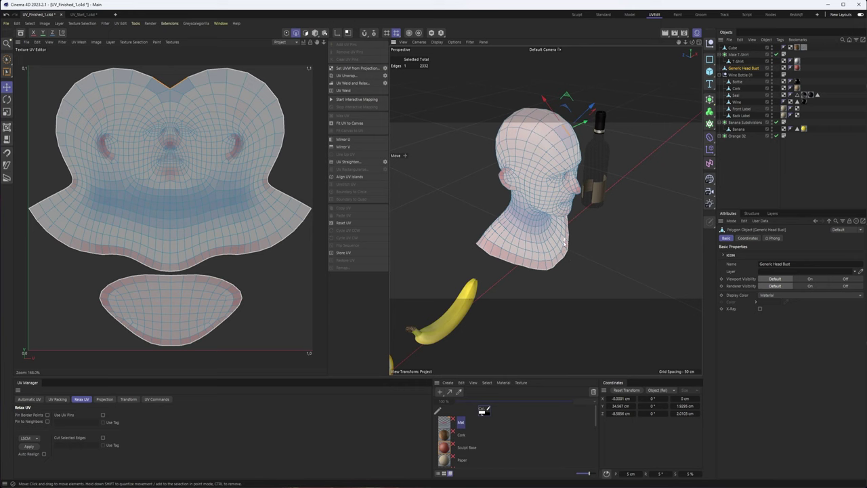
alt+drag(565, 242, 514, 207)
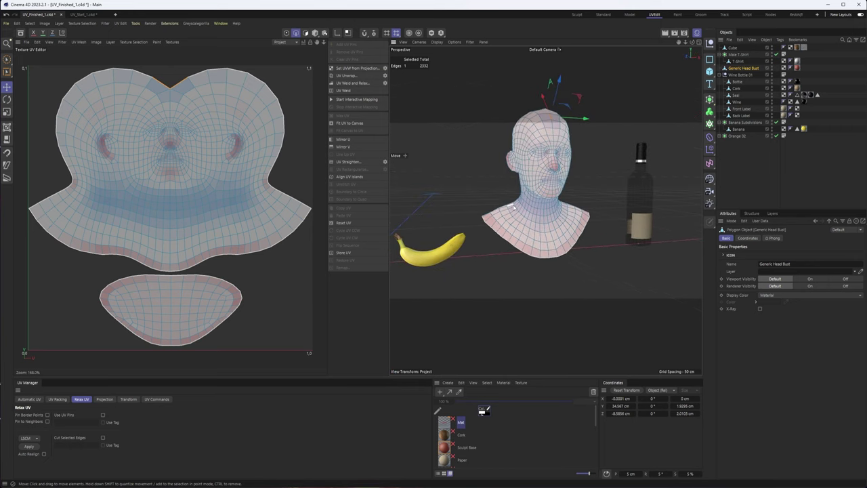
scroll(534, 169, up, 5)
scroll(575, 161, down, 1)
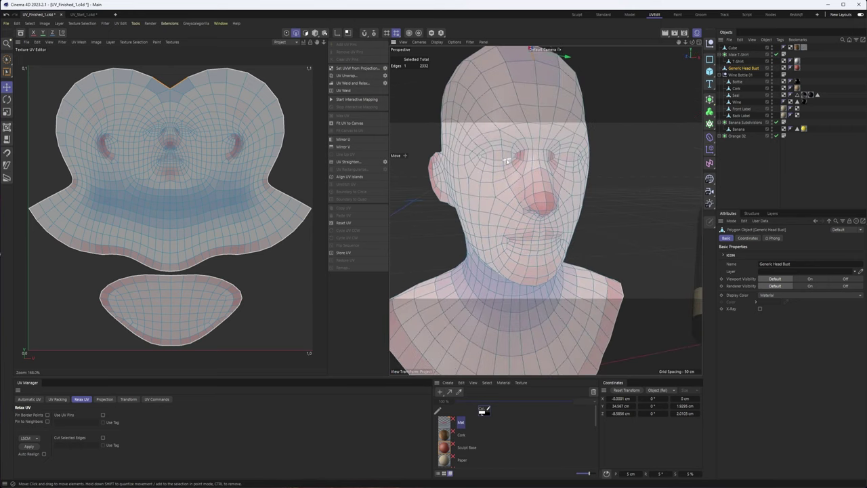
Step: Loop-select seam edges around both eyes, the mouth and both nostrils
key(u)
key(l)
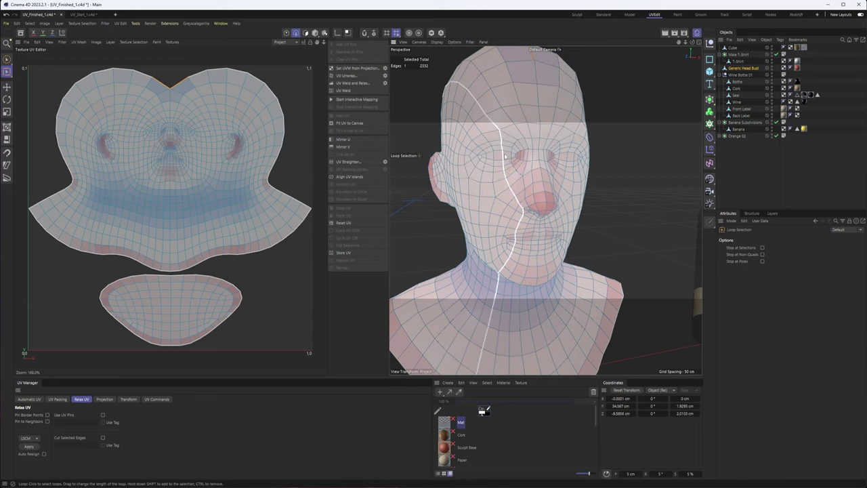
click(502, 161)
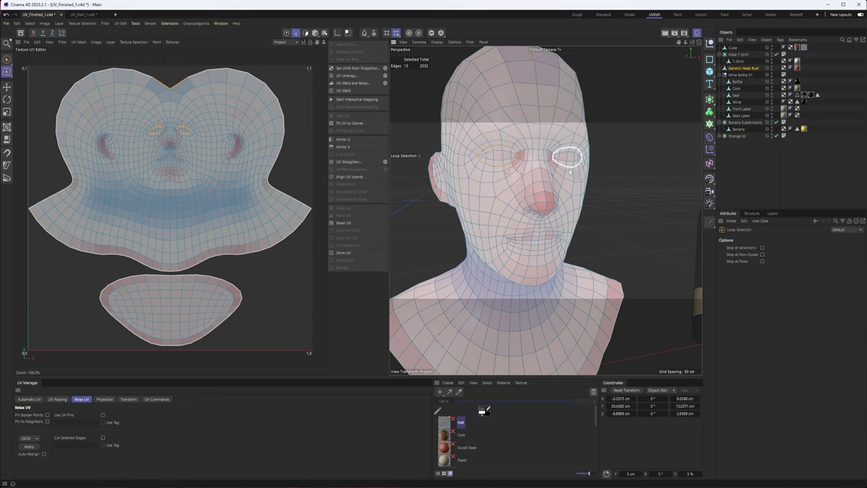
shift+click(570, 172)
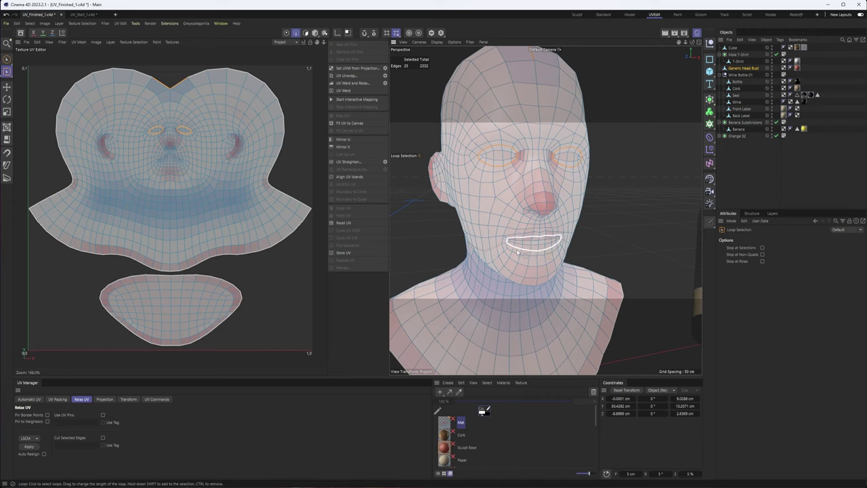
shift+click(518, 252)
key(s)
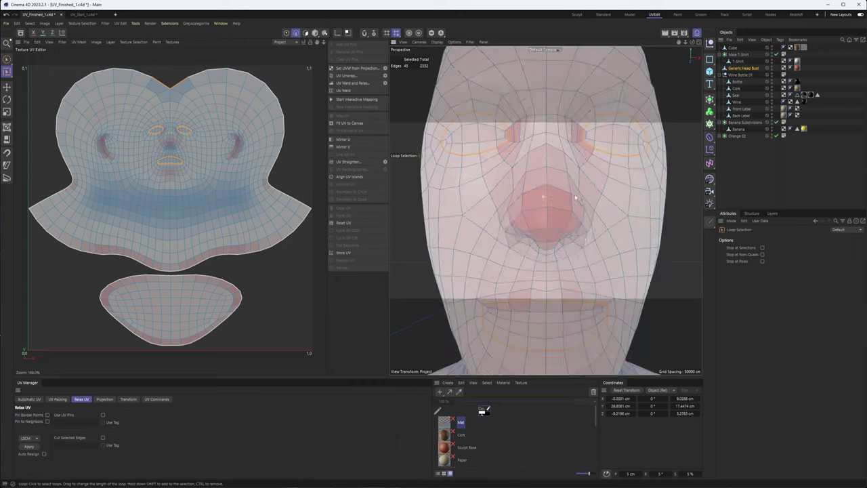
shift+click(523, 249)
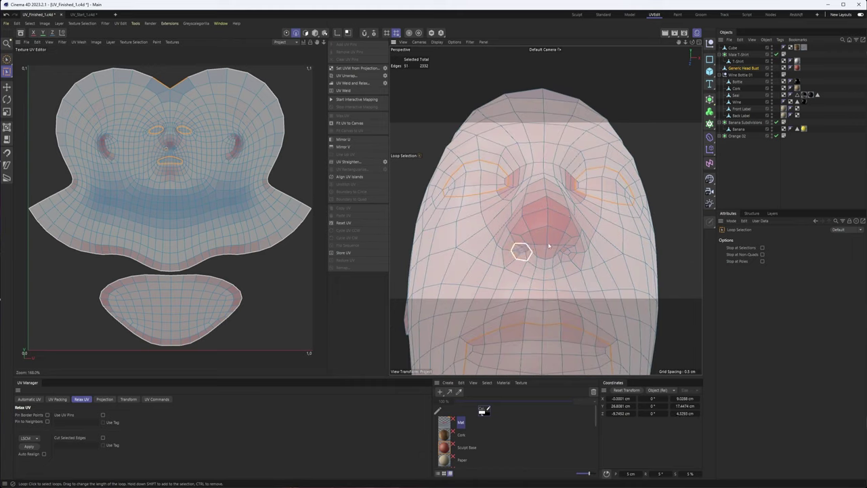
shift+click(569, 247)
alt+drag(515, 149, 467, 202)
scroll(543, 228, down, 5)
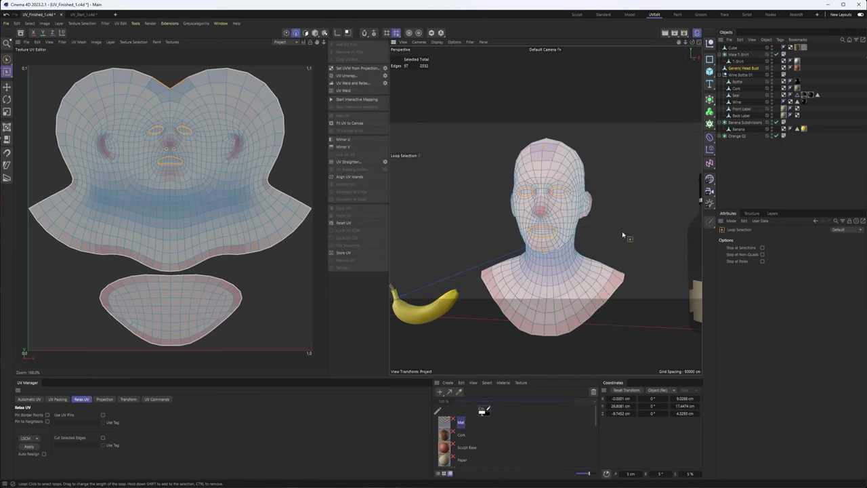
click(345, 77)
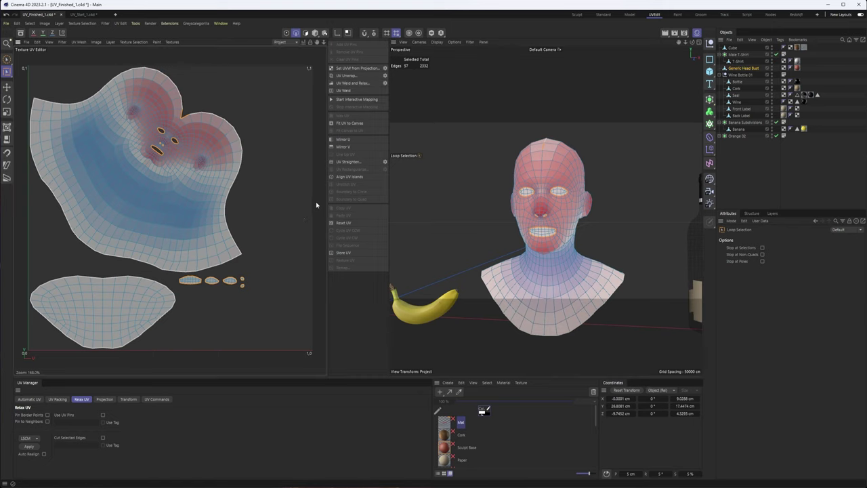
key(ctrl+z)
alt+drag(573, 239, 521, 240)
scroll(540, 244, up, 5)
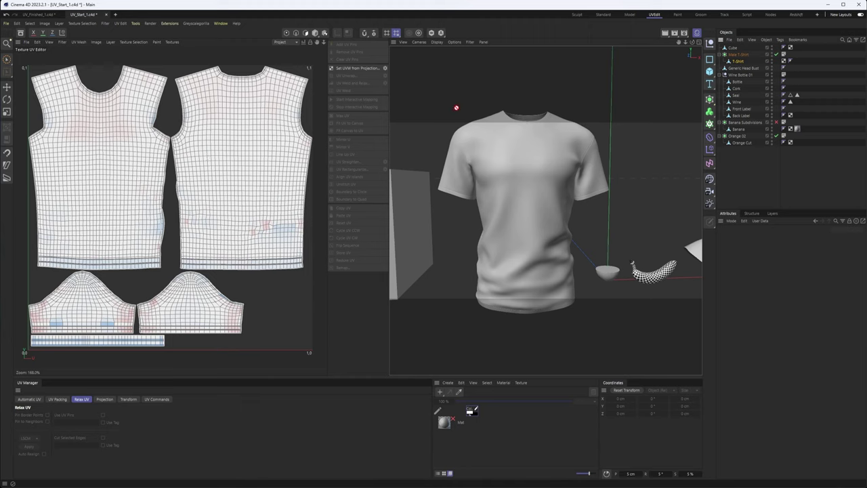
Step: Apply a new material Mat.1 to the T-Shirt with a new dark 1024×1024 colour texture at 13% value
click(439, 392)
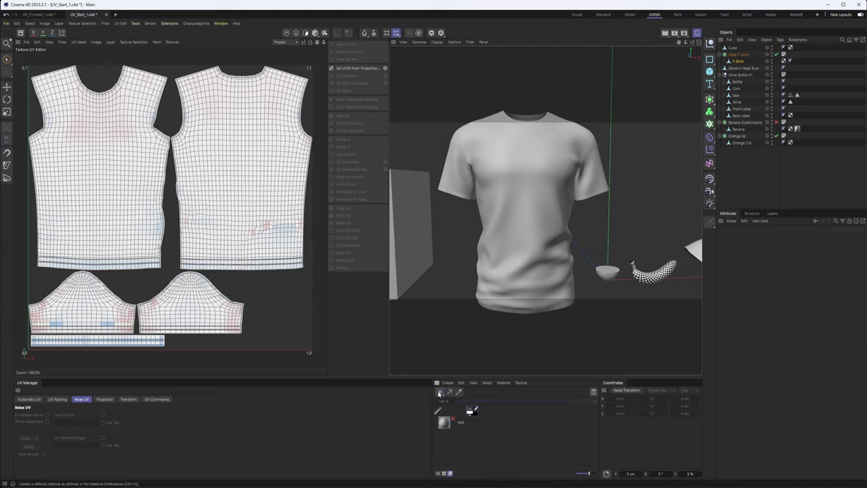
drag(444, 427, 737, 63)
click(445, 423)
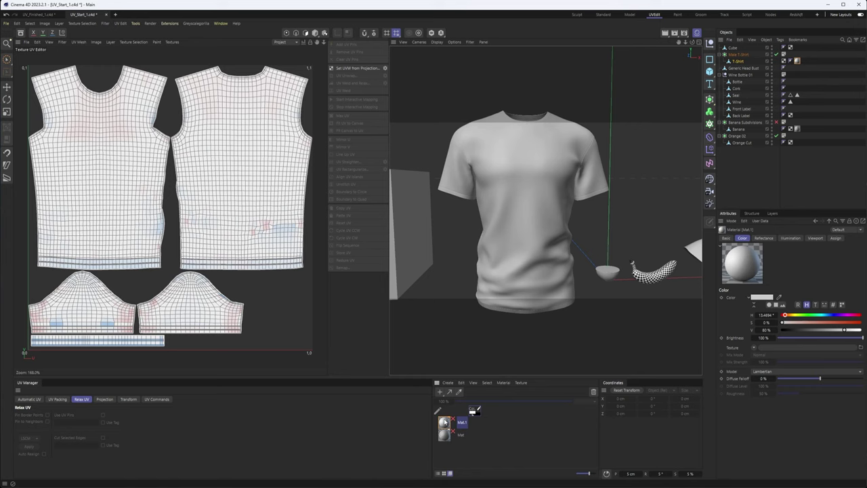
click(754, 347)
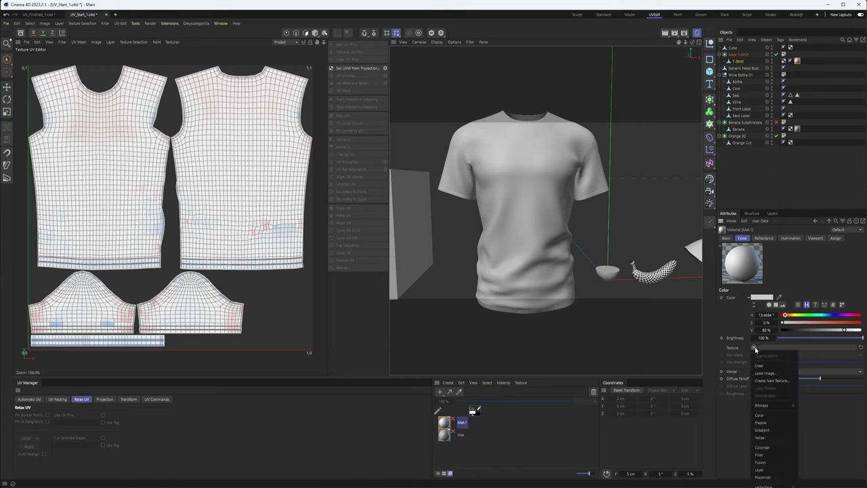
click(771, 381)
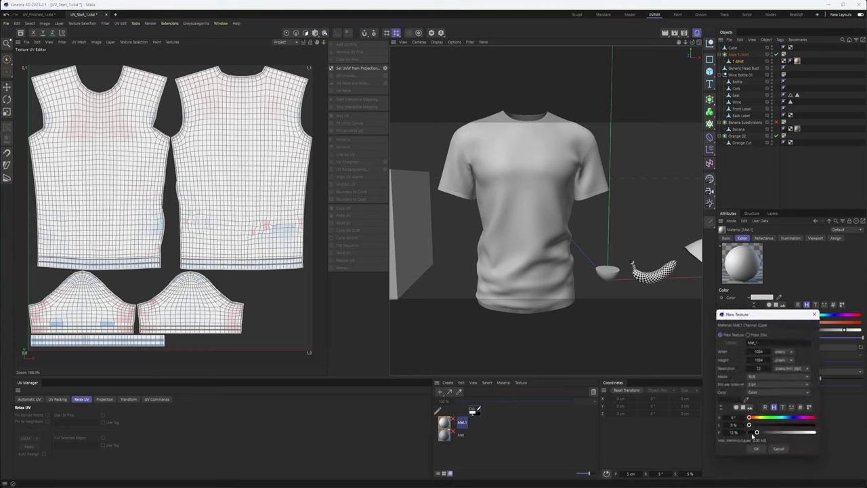
drag(766, 432, 757, 433)
click(753, 449)
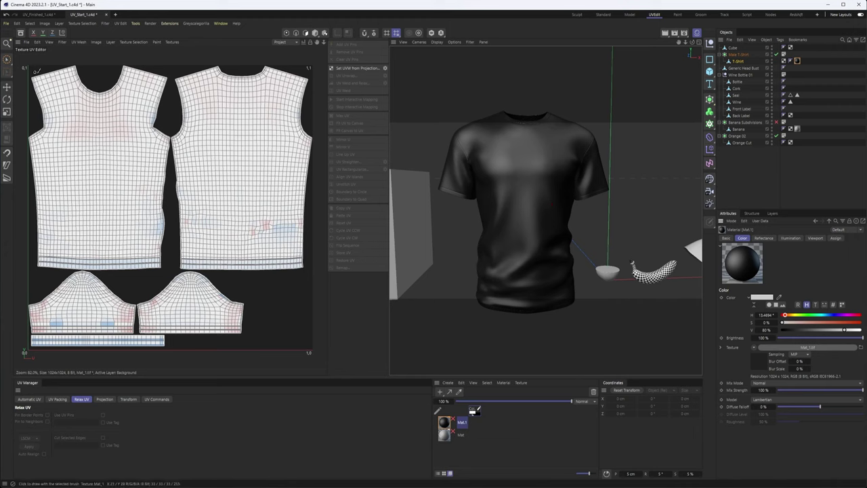
click(110, 42)
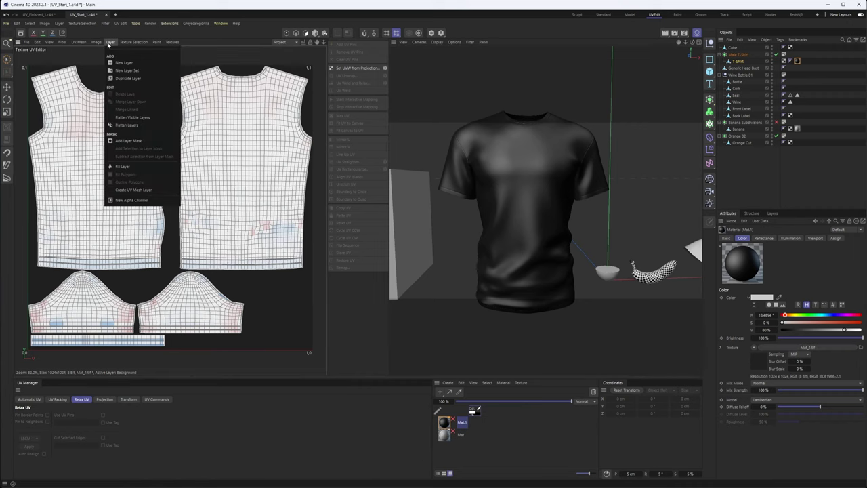
Step: Add a UV Mesh Layer to the shirt texture and save it as Shirt_Color.tif
click(145, 191)
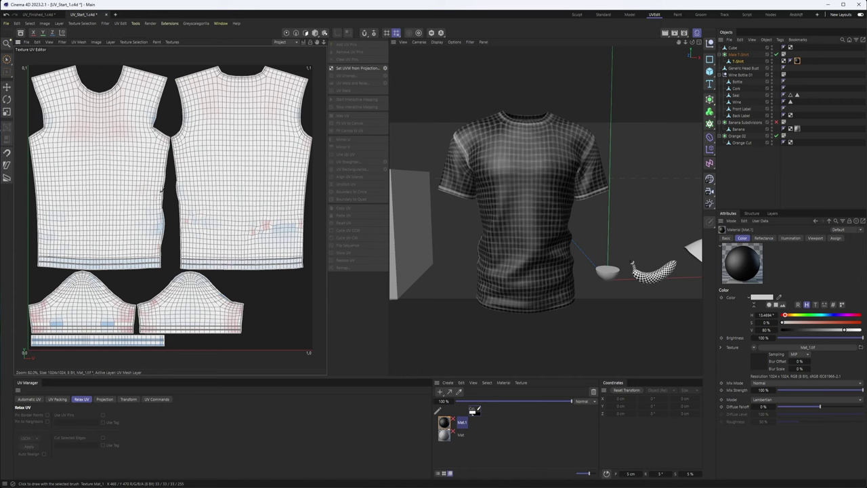
click(26, 42)
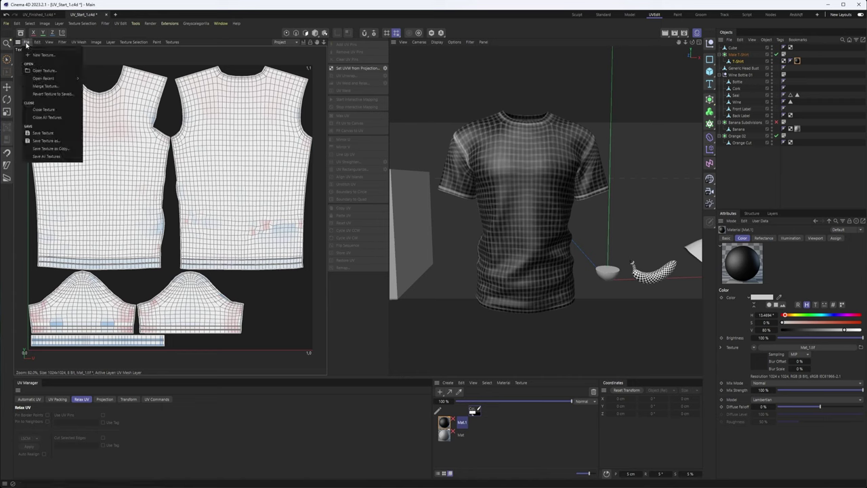
click(54, 140)
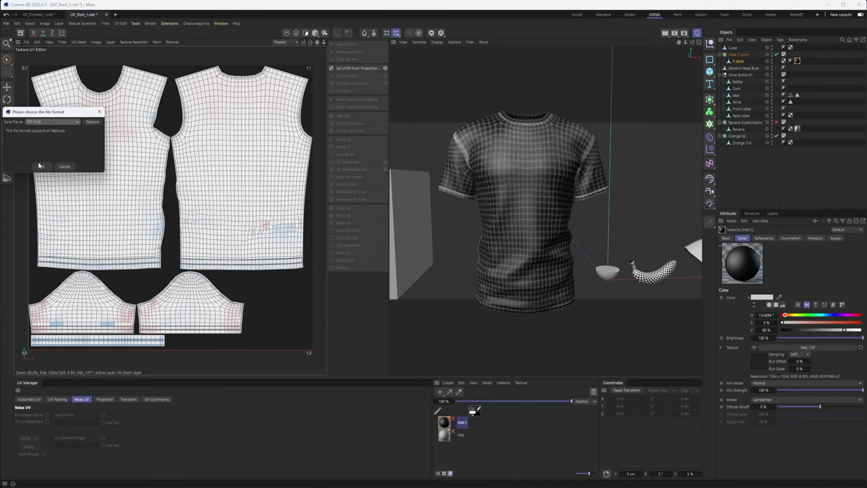
click(41, 167)
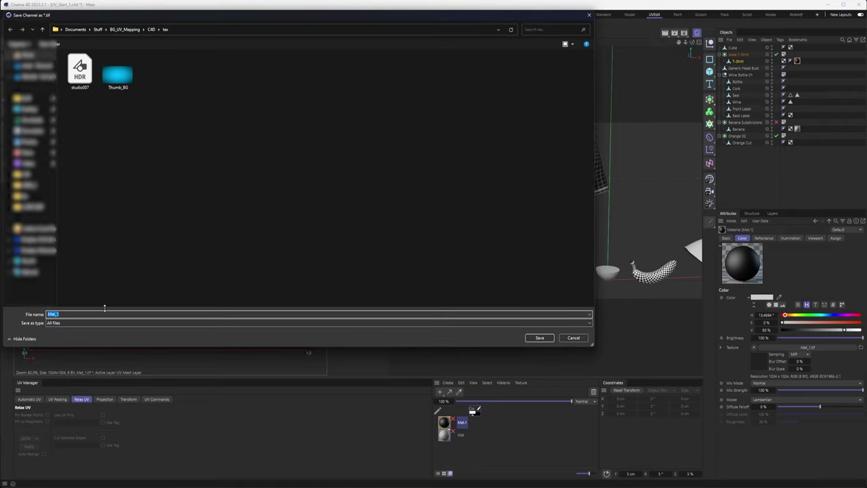
text(Shirt_COlor)
drag(210, 15, 344, 48)
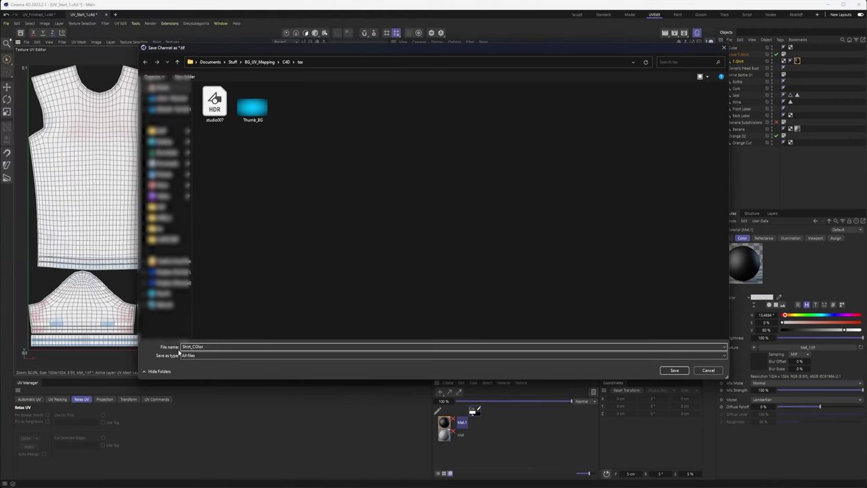
key(shift+Left)
key(shift+Left)
key(shift+Left)
key(shift+Left)
text(oolor)
key(Return)
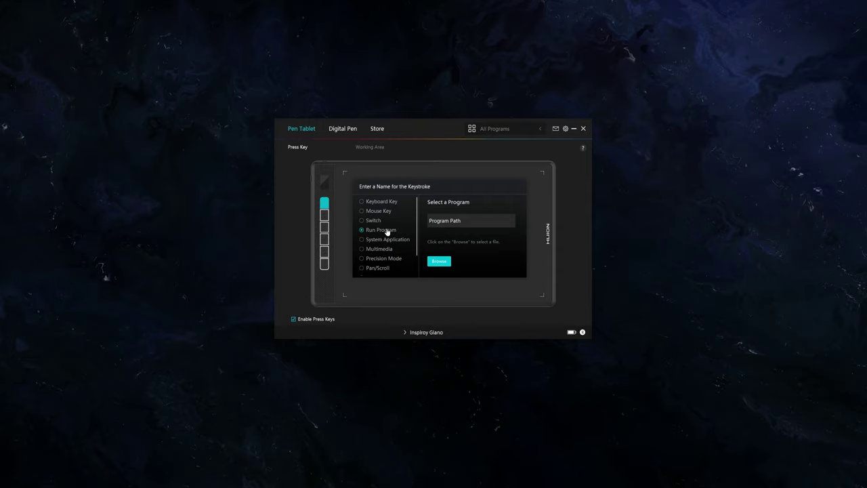
Step: Set the tablet press key's action to System Application instead of Run Program
click(387, 241)
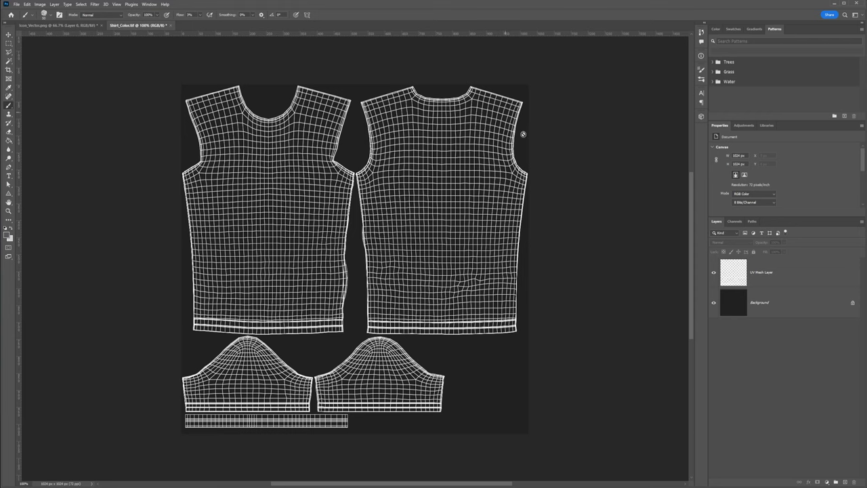
Step: Paste the BTB logo above the UV Mesh Layer and scale it down onto the shirt's chest
click(787, 274)
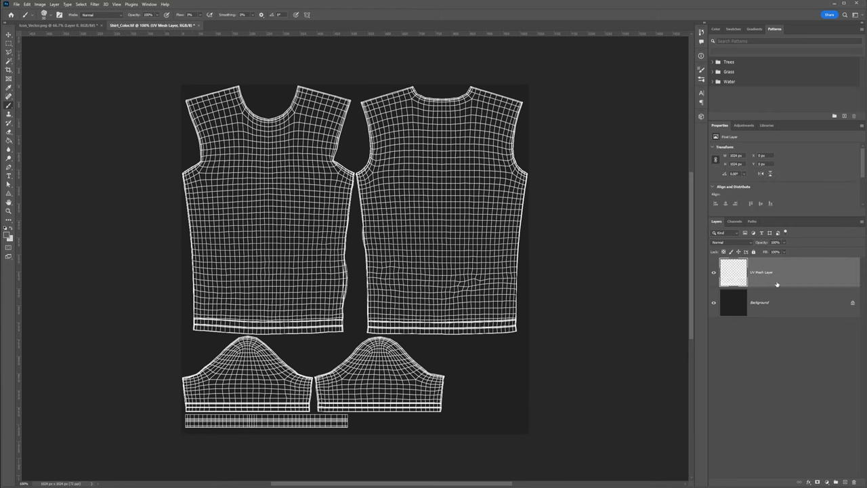
key(ctrl+v)
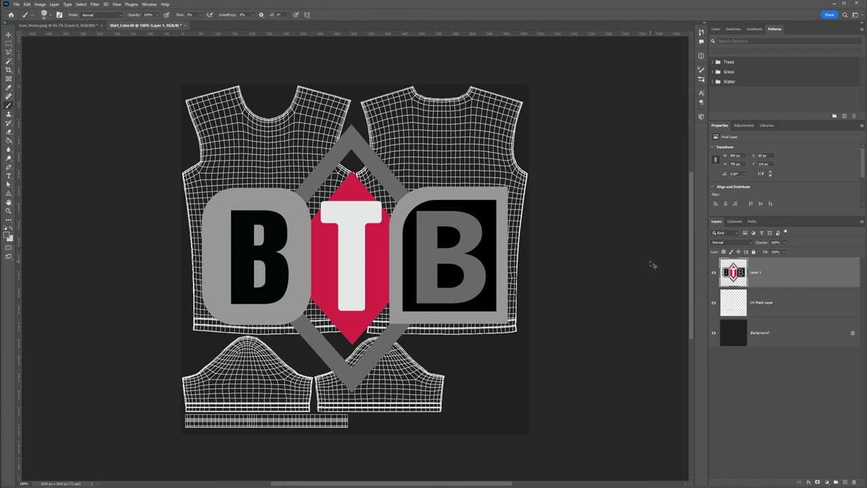
key(ctrl+t)
drag(201, 122, 308, 156)
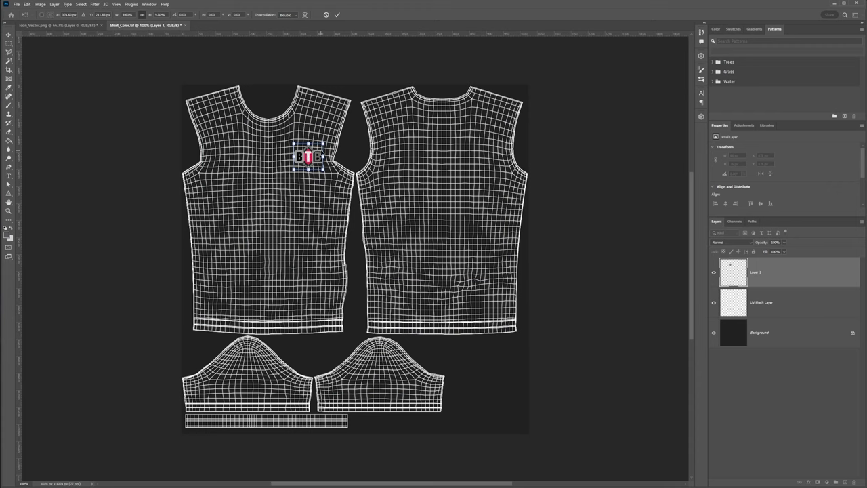
key(Return)
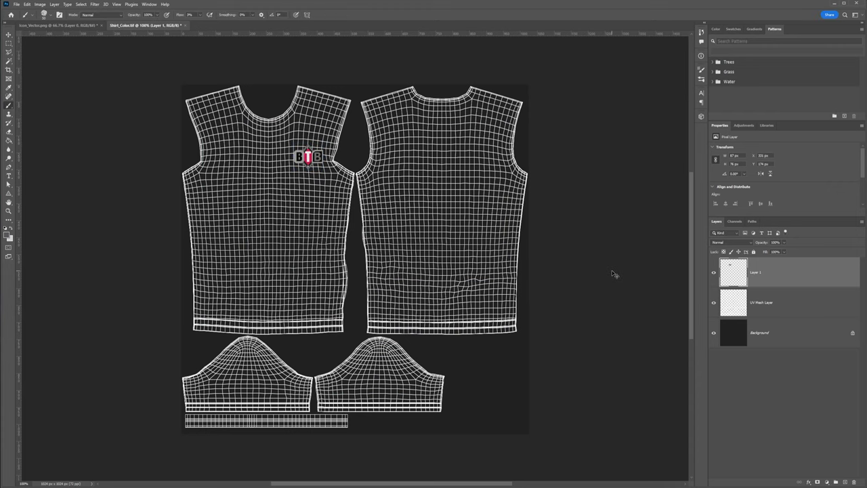
Step: Paste a second, larger BTB logo and centre it on the back panel
key(ctrl+v)
key(ctrl+t)
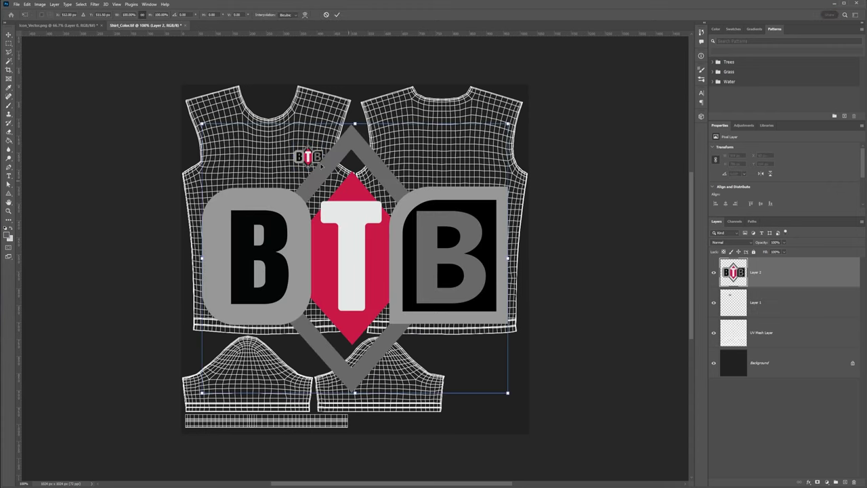
drag(202, 124, 396, 266)
drag(458, 326, 450, 199)
key(Return)
key(b)
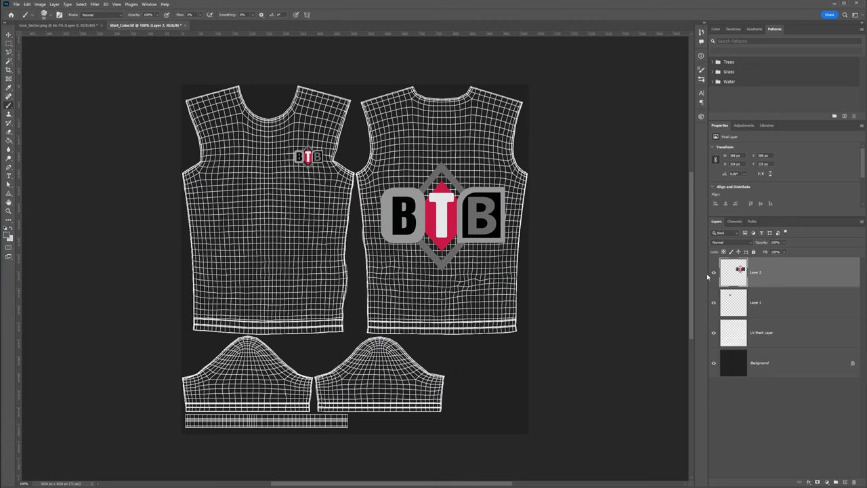
click(836, 482)
Step: Move the new layer below the back logo and paint faint dirt over the shirt front
drag(748, 282, 747, 319)
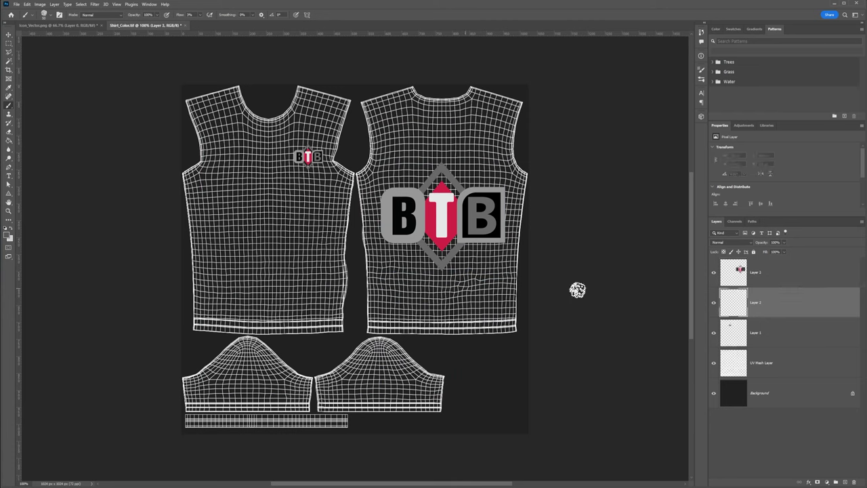
mouse_move(319, 220)
mouse_down()
mouse_move(287, 271)
mouse_move(273, 257)
mouse_up()
mouse_move(226, 204)
mouse_down()
mouse_move(252, 242)
mouse_move(246, 275)
mouse_move(282, 292)
mouse_move(270, 261)
mouse_up()
mouse_move(203, 155)
mouse_down()
mouse_move(304, 193)
mouse_move(295, 187)
mouse_move(314, 240)
mouse_move(316, 220)
mouse_move(448, 306)
mouse_move(405, 293)
mouse_move(441, 282)
mouse_move(403, 306)
mouse_move(486, 277)
mouse_move(474, 285)
mouse_move(492, 285)
mouse_move(482, 306)
mouse_move(479, 272)
mouse_move(385, 140)
mouse_up()
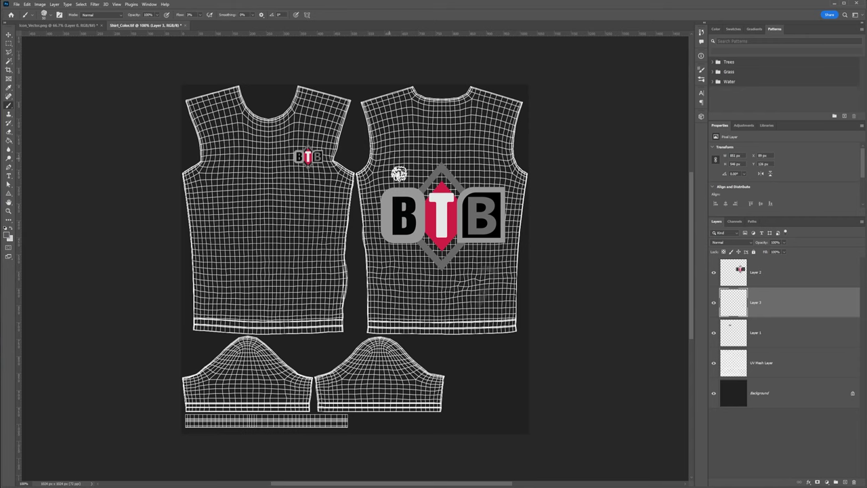
Step: With a grunge brush, dab dirt near the front armhole, left shoulder and back panel edges
right_click(460, 143)
click(480, 129)
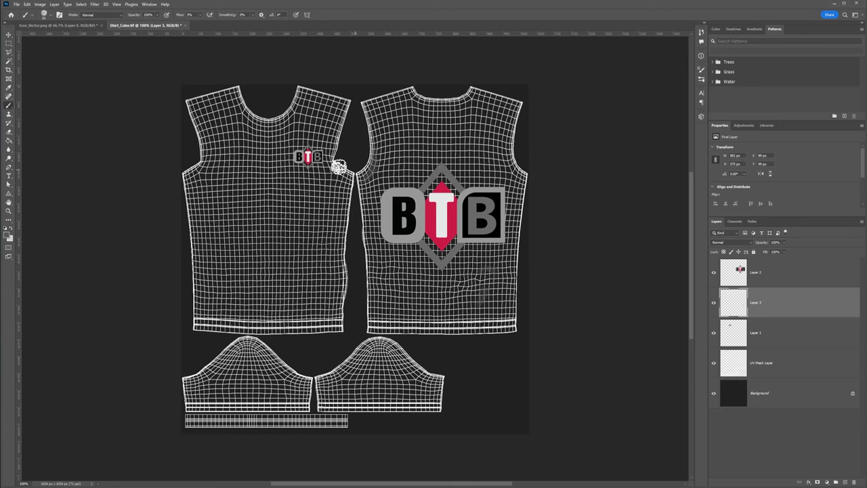
drag(330, 141, 344, 170)
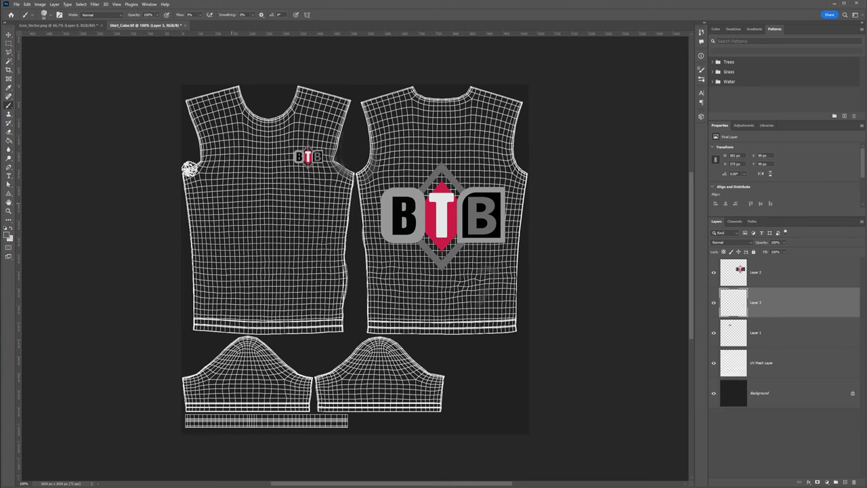
drag(191, 171, 201, 151)
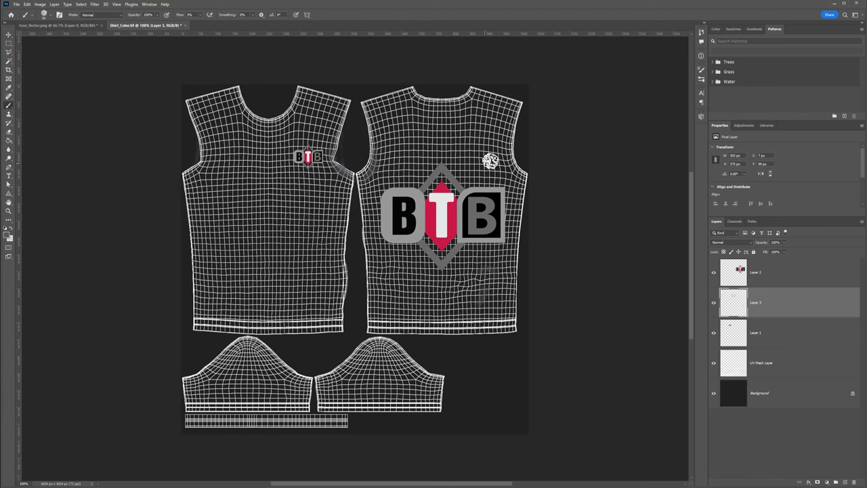
drag(488, 156, 513, 131)
drag(528, 172, 531, 153)
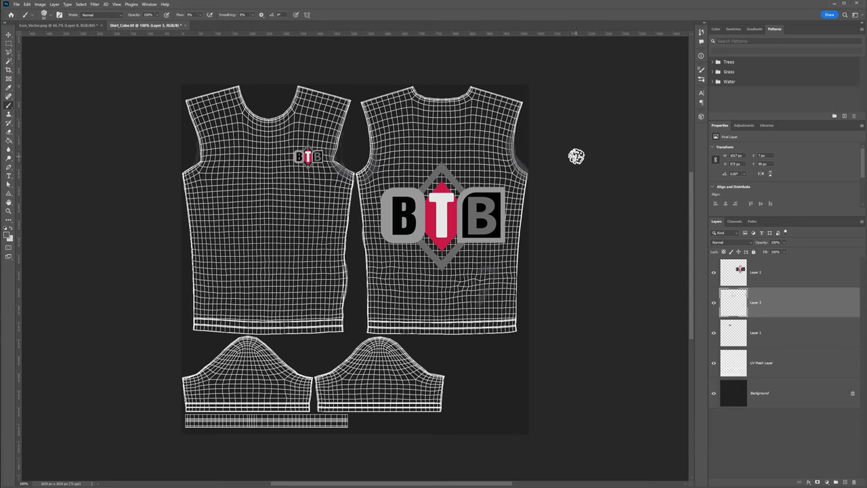
Step: Back in Cinema 4D, reframe the logo-printed shirt and show the Mat.1 material settings
key(alt+Tab)
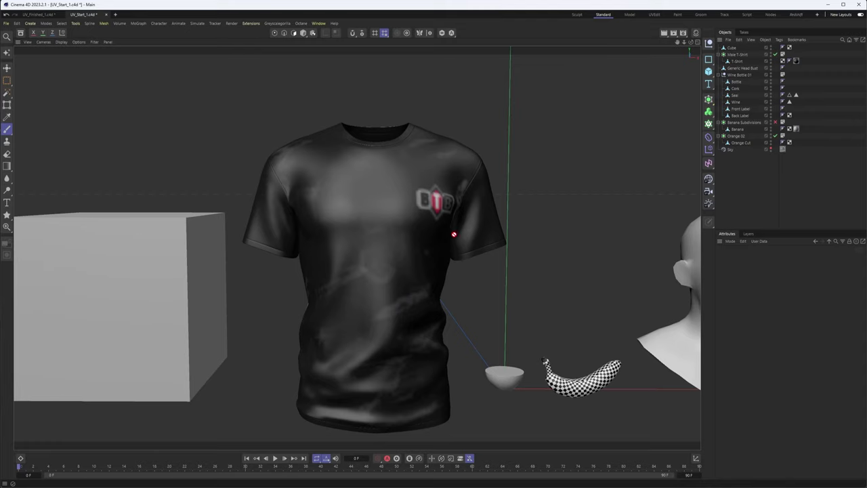
alt+drag(345, 252, 366, 244)
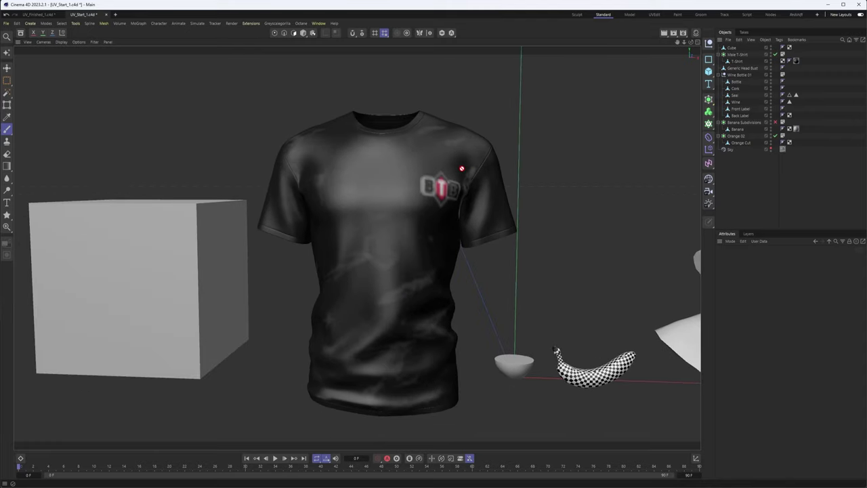
click(696, 34)
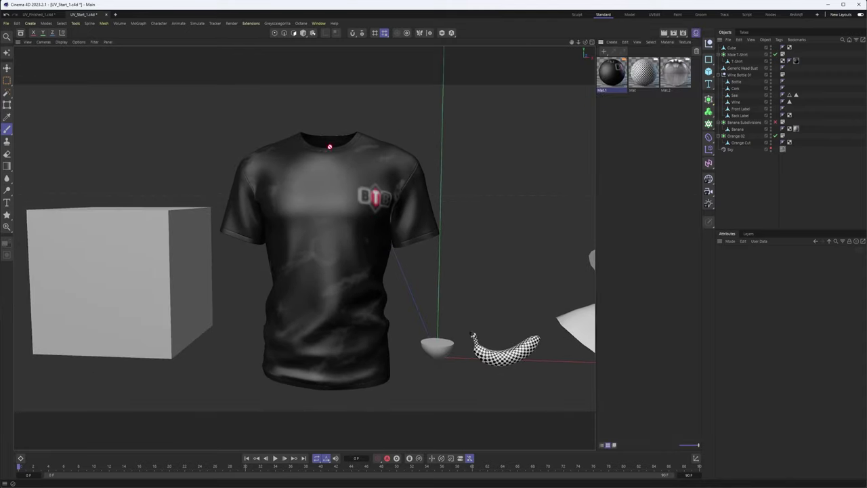
click(608, 82)
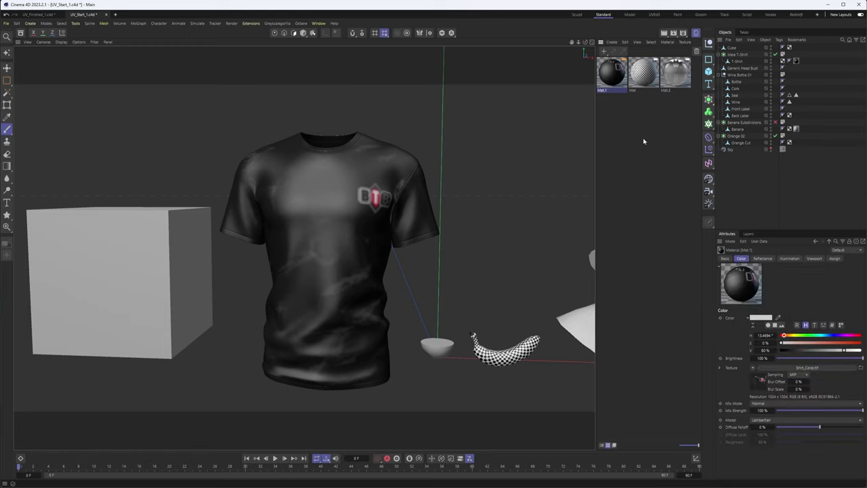
Step: Check the colour texture channel's options, then select the Sky object
click(753, 368)
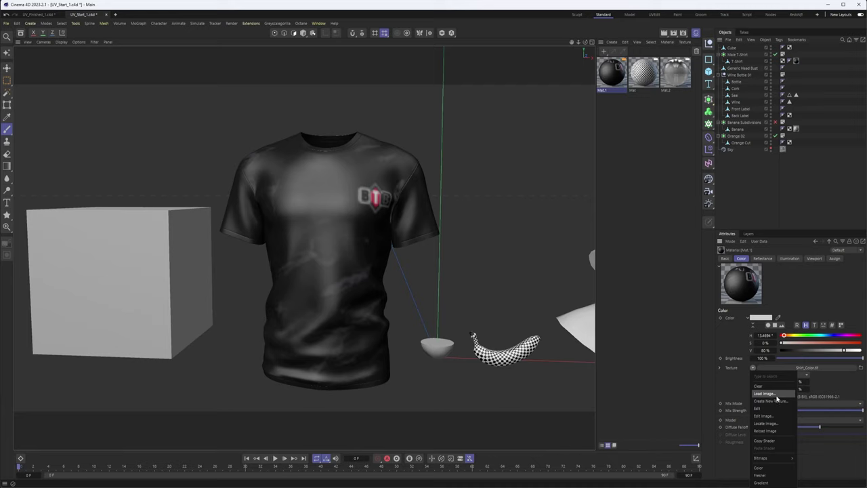
click(742, 382)
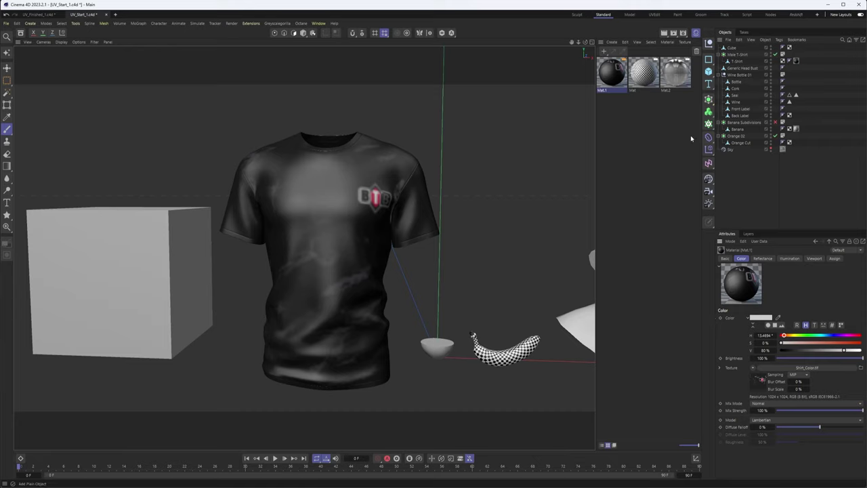
click(730, 150)
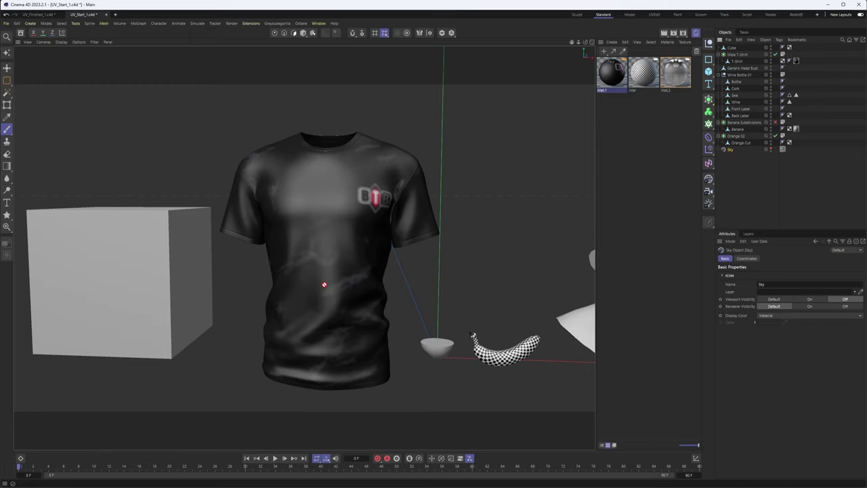
Step: Start a live viewport render of the sky-lit scene with the shirt
click(664, 32)
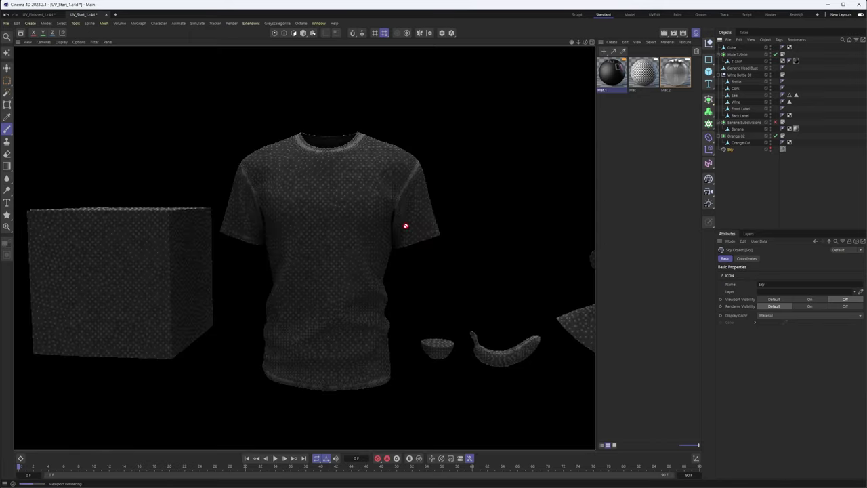